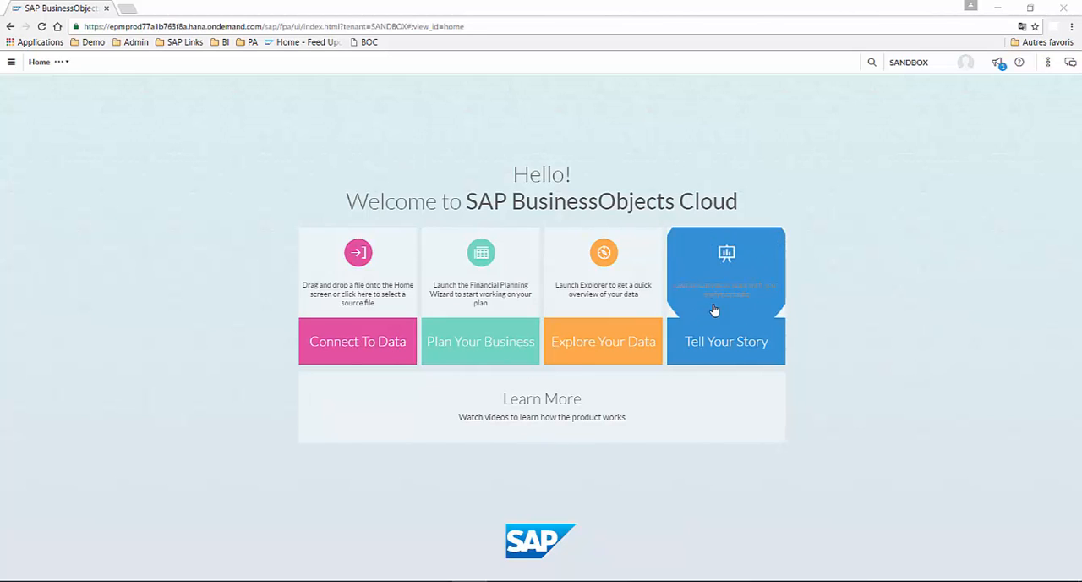
Step: Create a new story and choose to add its data by importing a source file
left_click(725, 360)
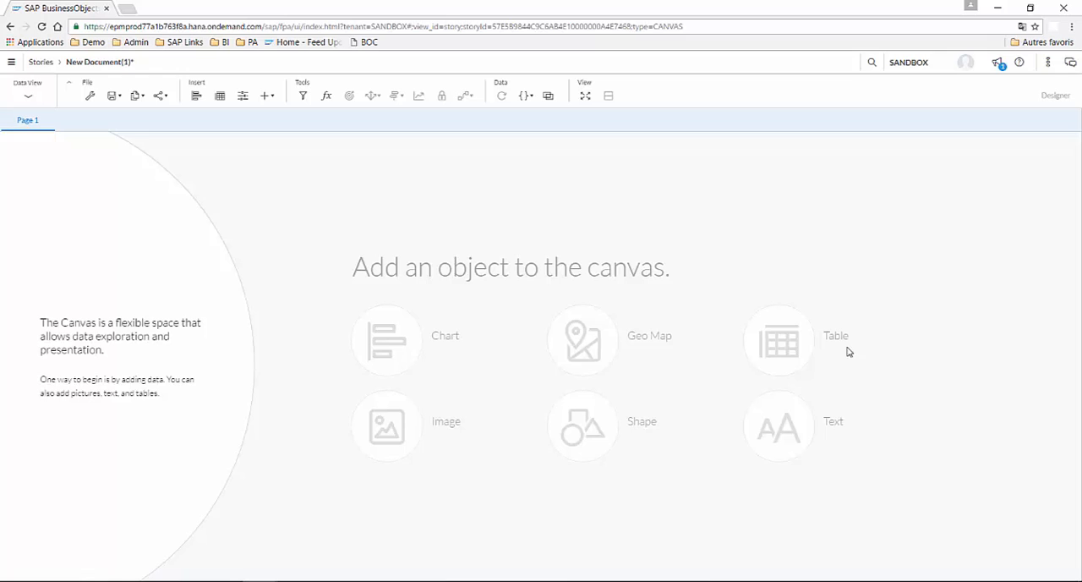
left_click(92, 362)
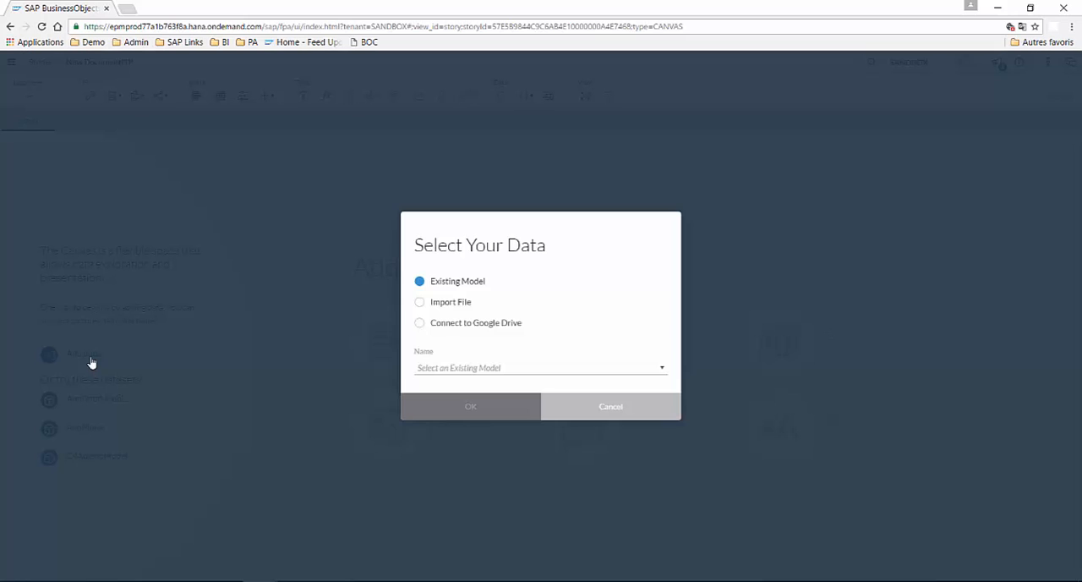
left_click(455, 305)
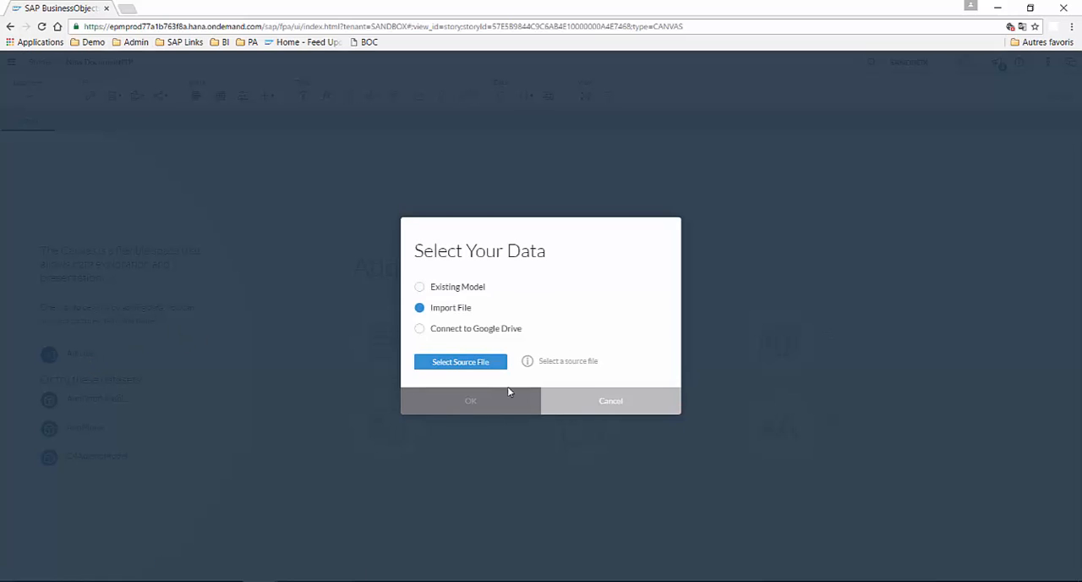
left_click(435, 364)
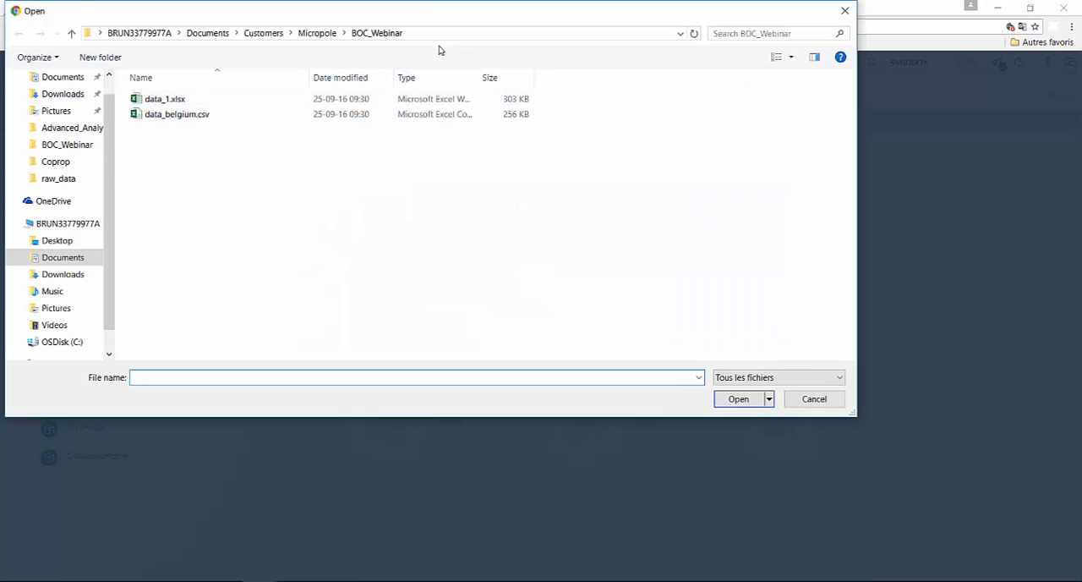
Step: Import data_belgium.csv from the BOC_Demos folder, keeping the CSV delimiter on Auto-detect
left_click(439, 33)
key("ctrl+v")
key("Return")
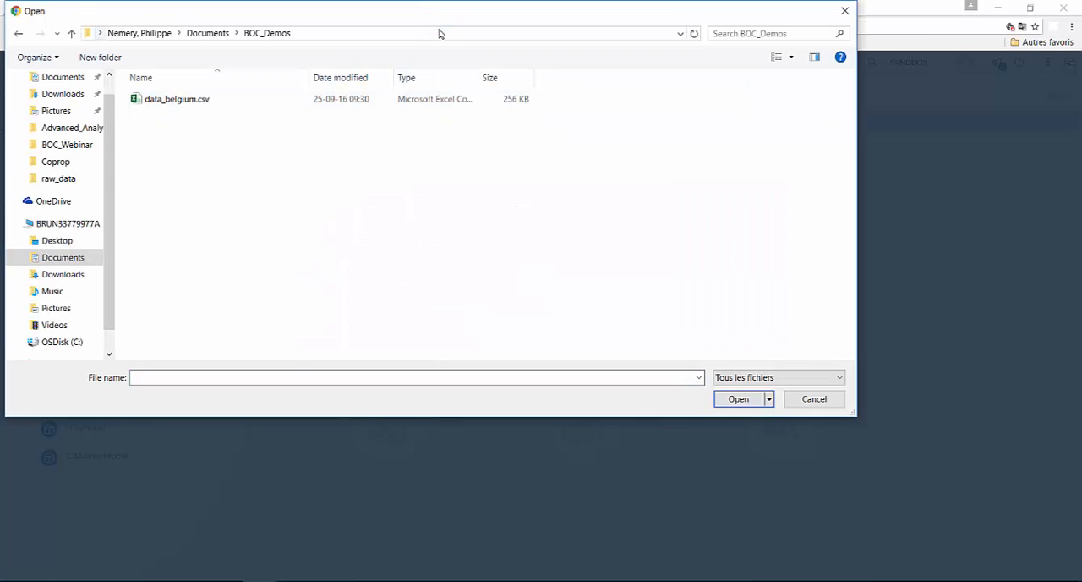
double_click(202, 102)
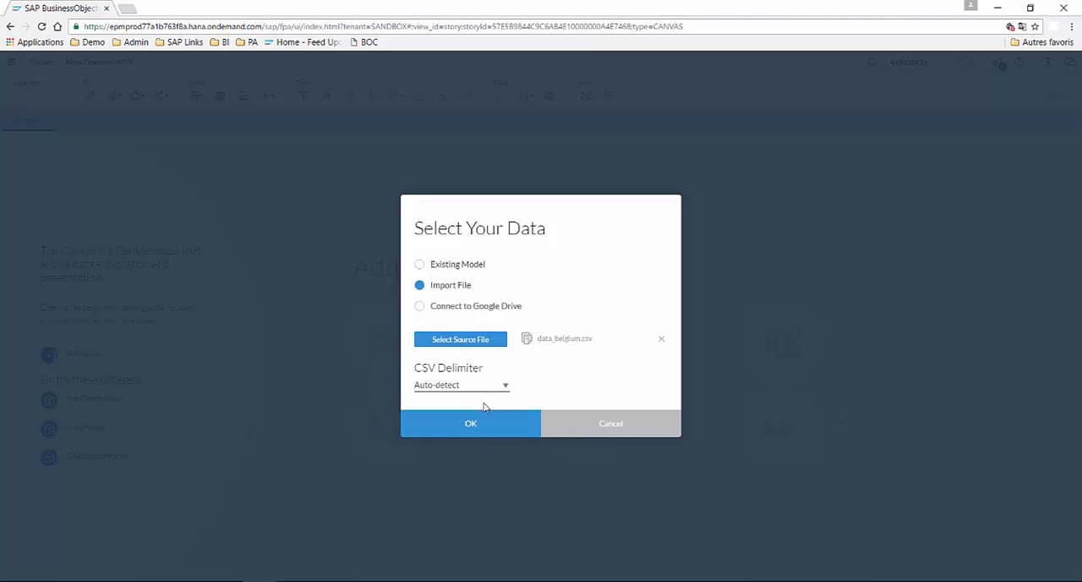
left_click(495, 433)
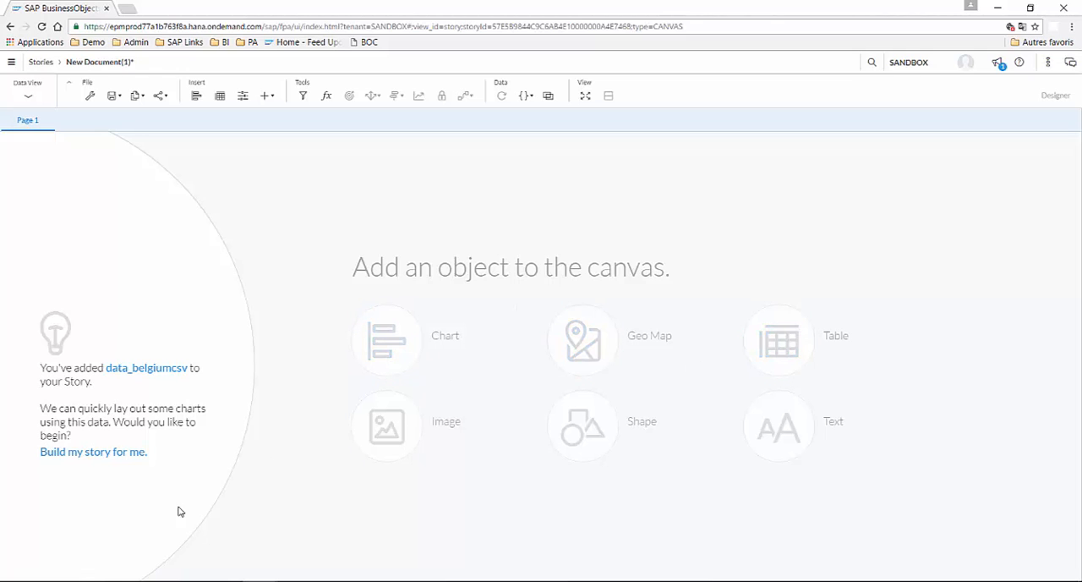
Step: Start the automatic story build and include the measures Days_To_Report, BODILY_INJURY_AMOUNT, PROPERTY_DAMAGE and INCOME_ESTIMATE
left_click(120, 461)
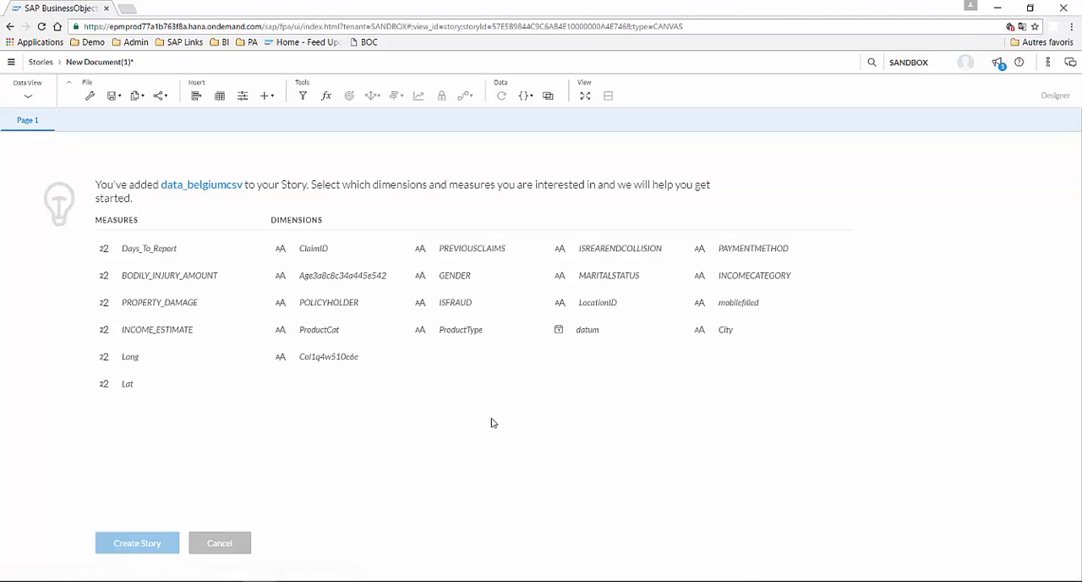
left_click(795, 316)
left_click(182, 260)
left_click(179, 279)
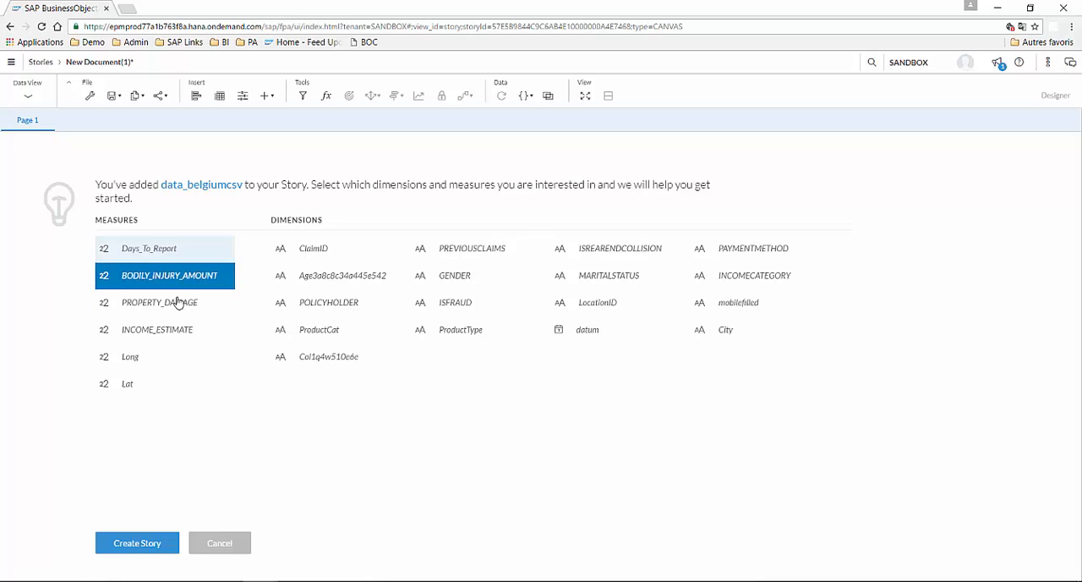
left_click(179, 305)
left_click(182, 333)
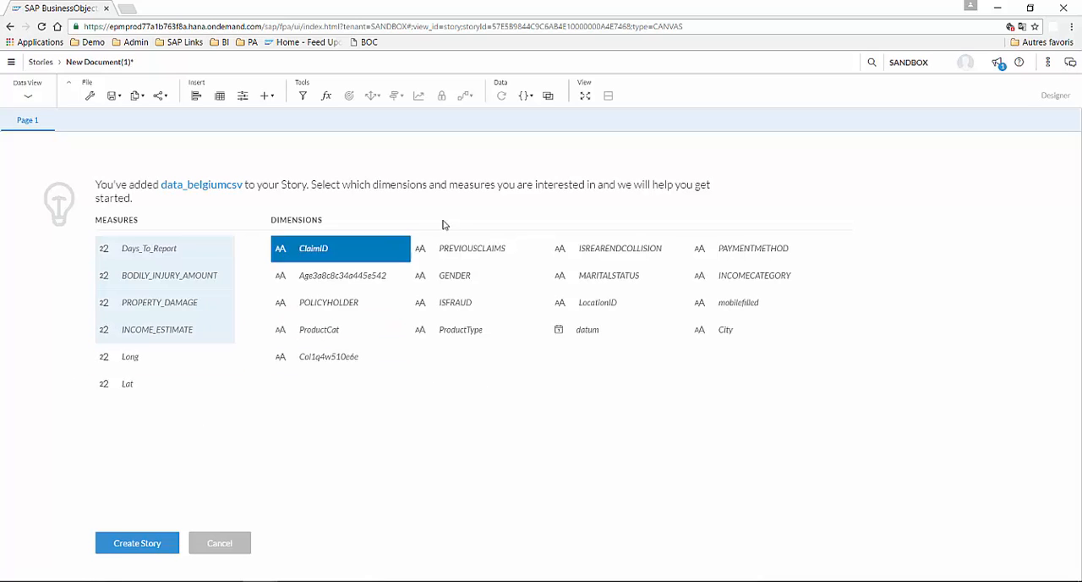
Step: Add the dimensions GENDER, ISFRAUD, POLICYHOLDER, MARITALSTATUS, INCOMECATEGORY, PAYMENTMETHOD and City, and generate the story
left_click(461, 277)
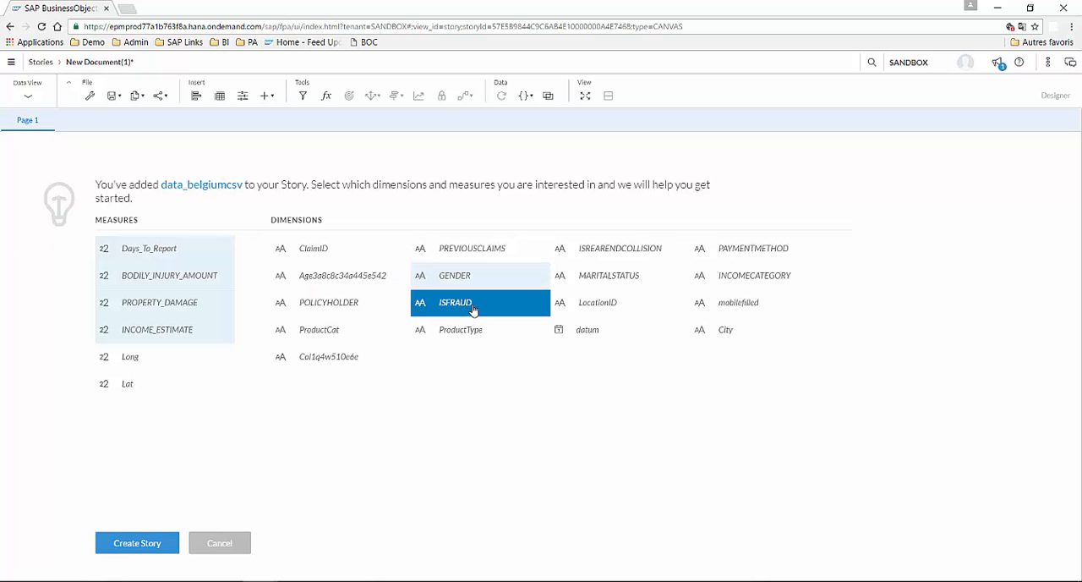
left_click(474, 308)
left_click(342, 305)
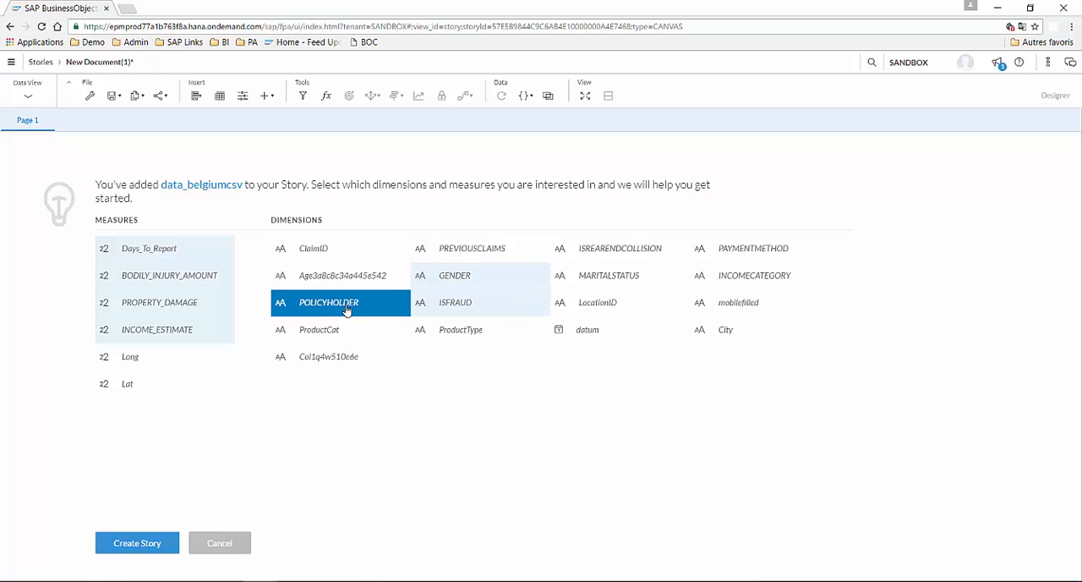
left_click(644, 281)
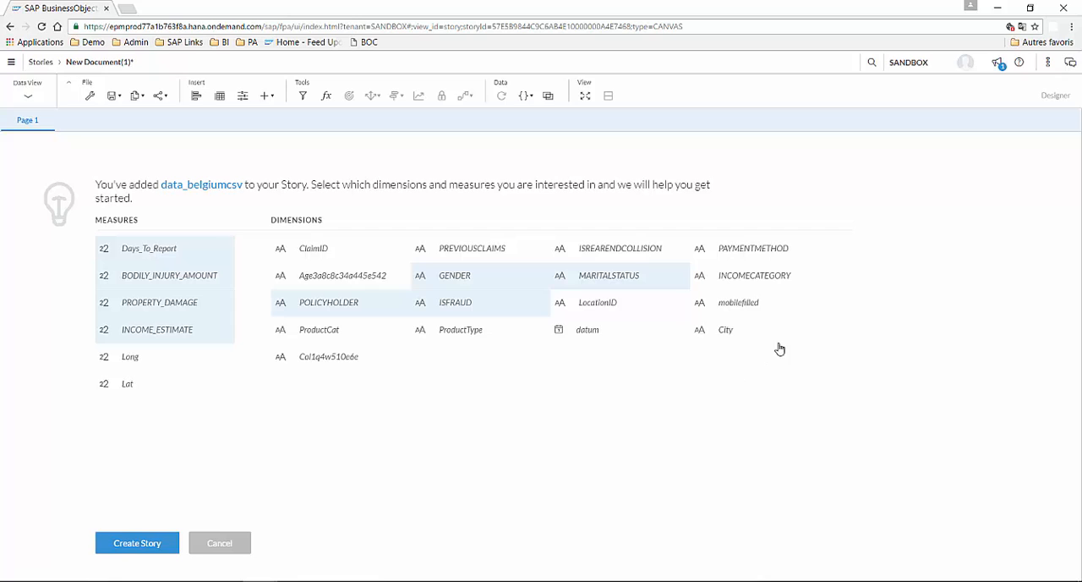
left_click(794, 276)
left_click(794, 249)
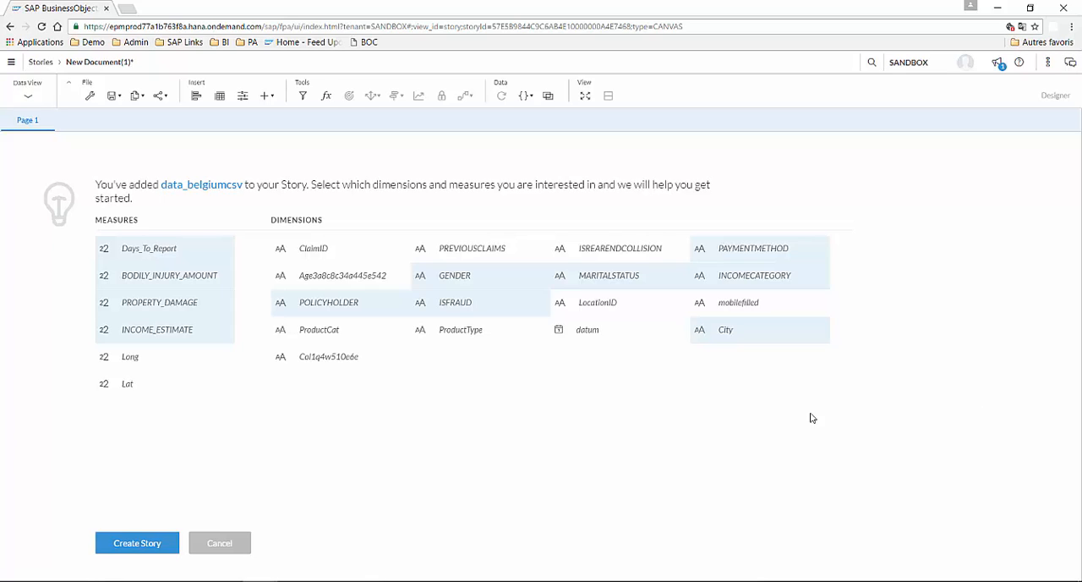
left_click(147, 547)
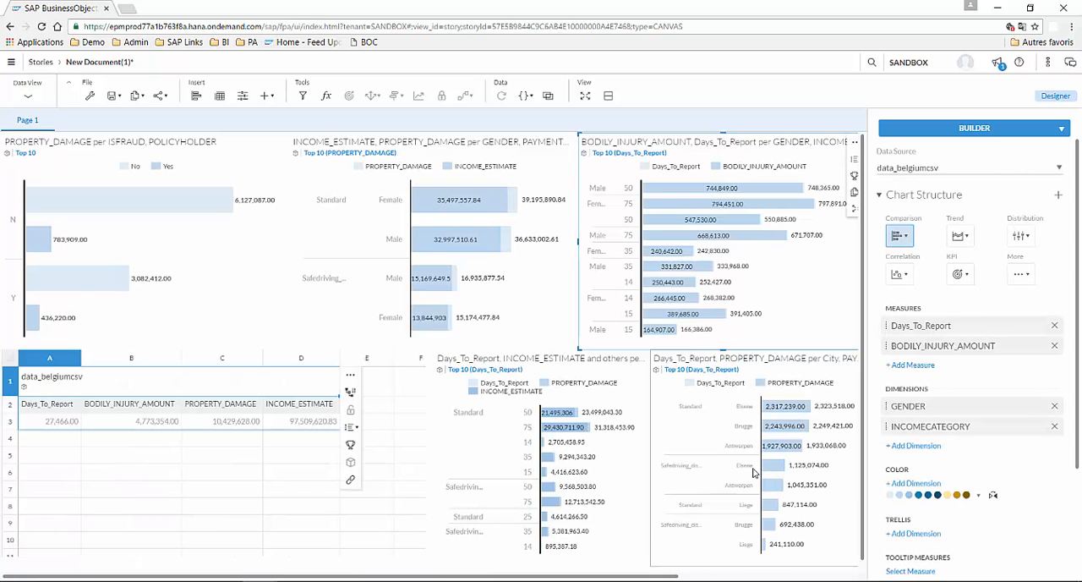
left_click(768, 467)
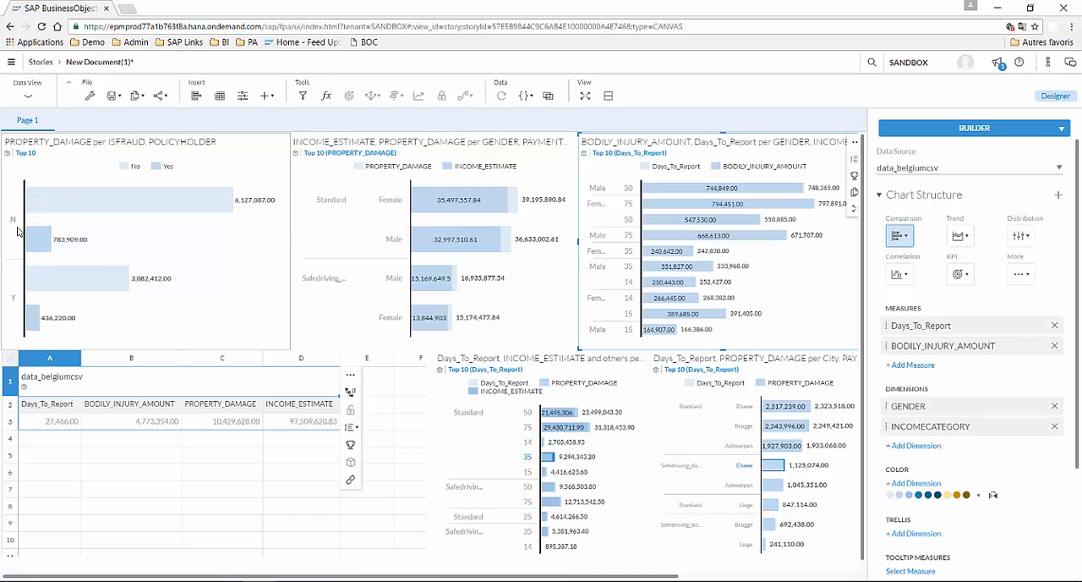
mouse_move(202, 207)
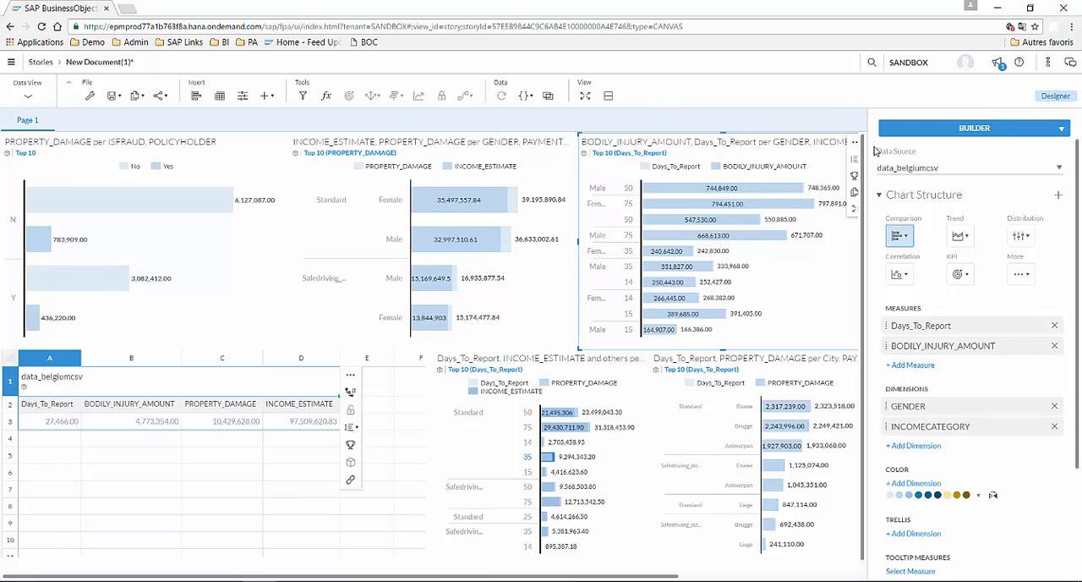
left_click(470, 581)
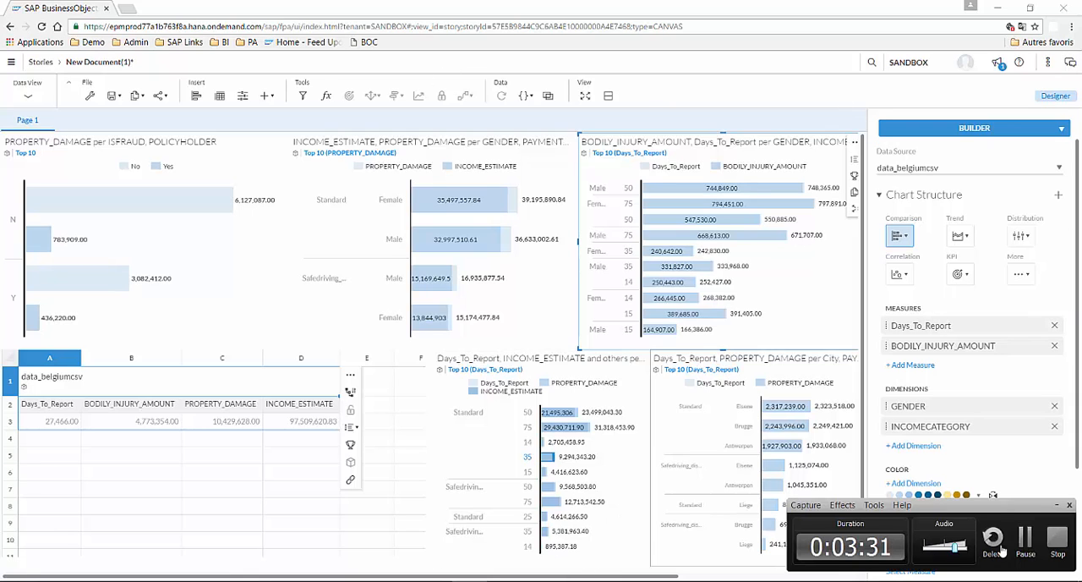
left_click(1032, 545)
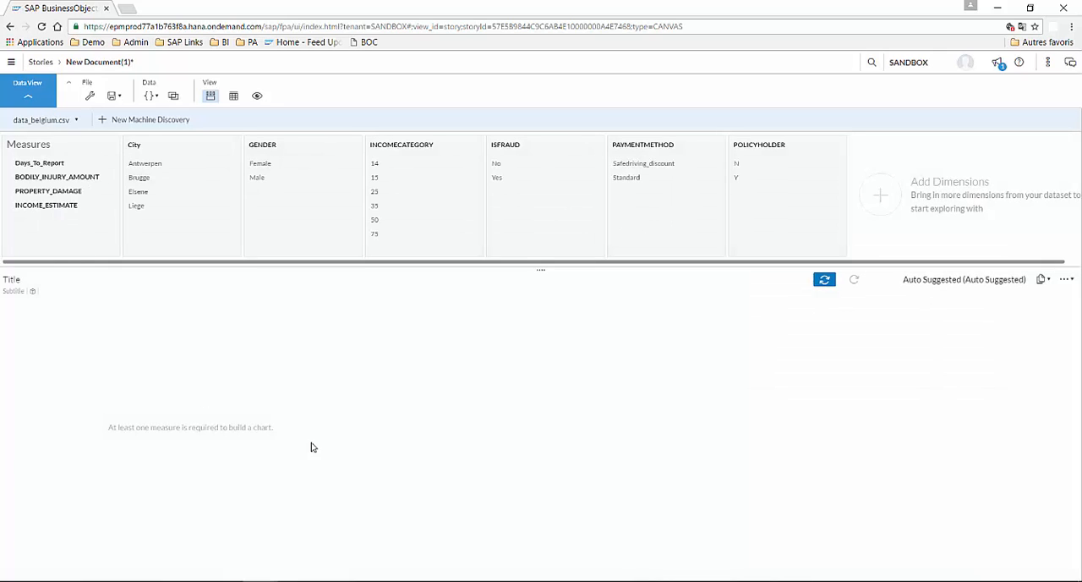
Step: In the data view, explore Days_To_Report and PROPERTY_DAMAGE for Antwerpen and Brugge, limited to income categories 15, 35 and 50
left_click(27, 163)
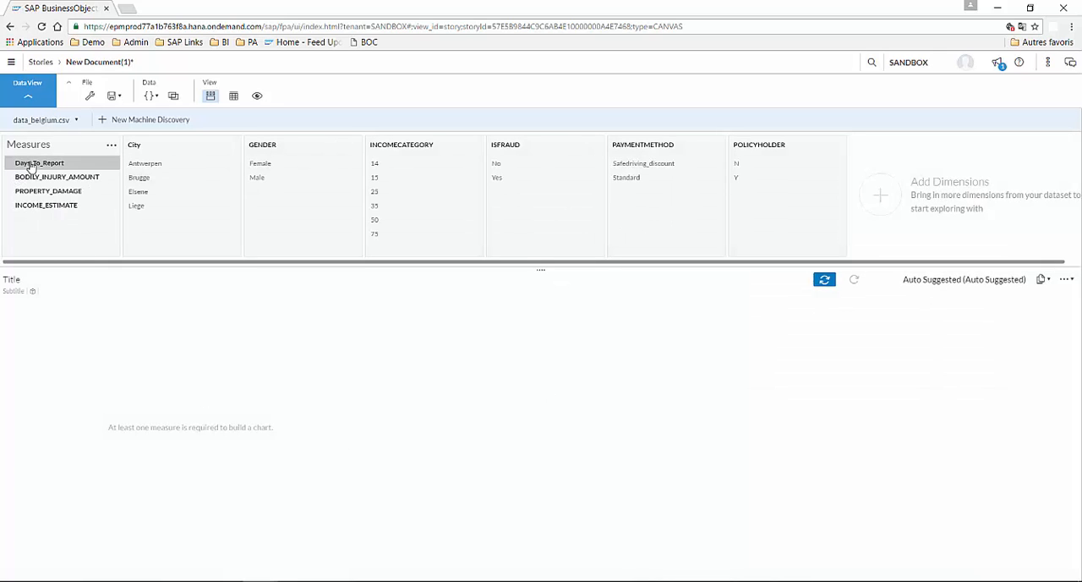
left_click(152, 166)
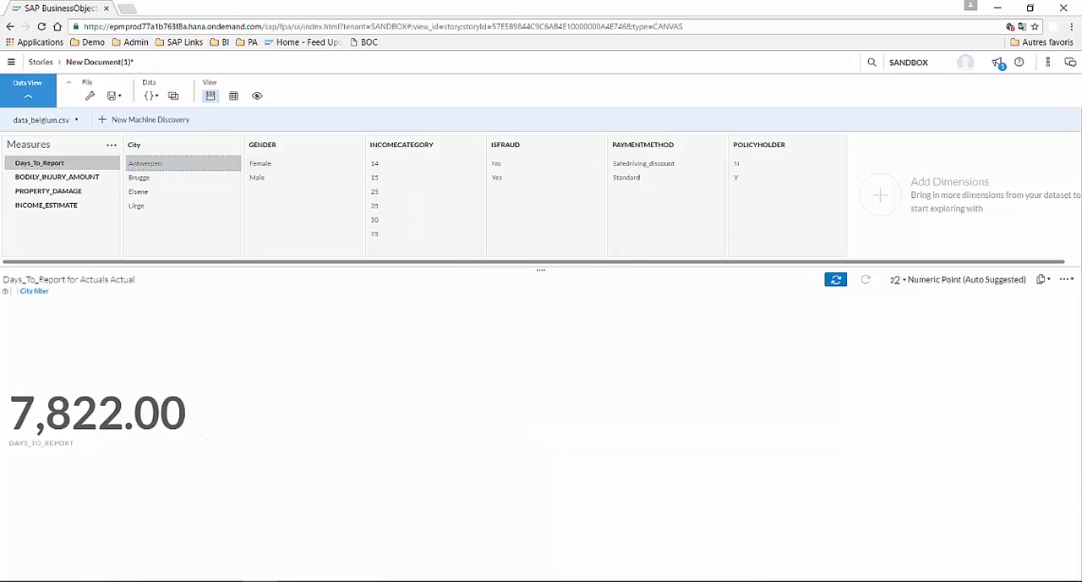
left_click(140, 177)
left_click(48, 191)
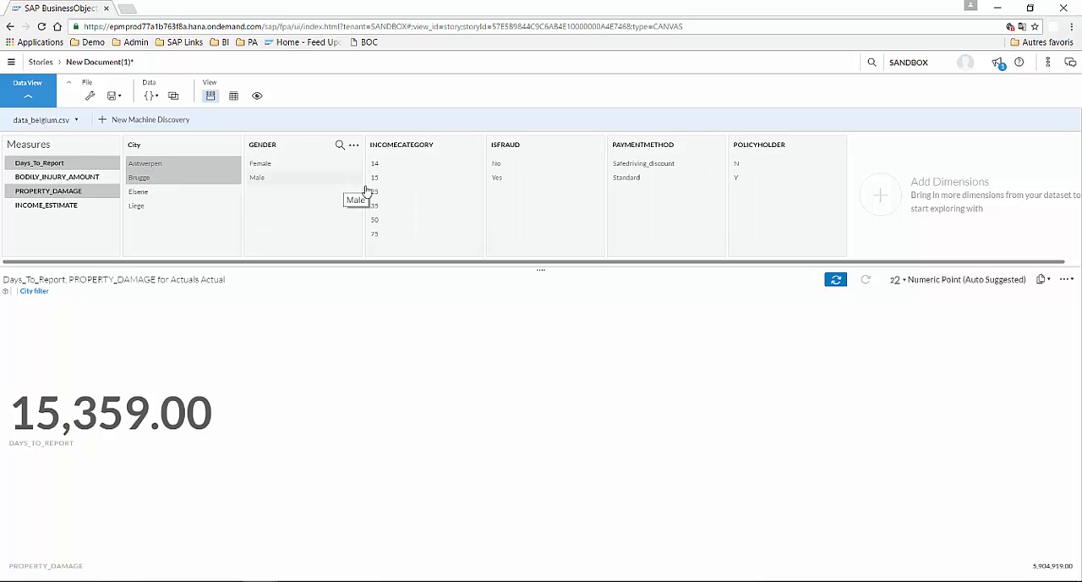
left_click(387, 207)
left_click(386, 223)
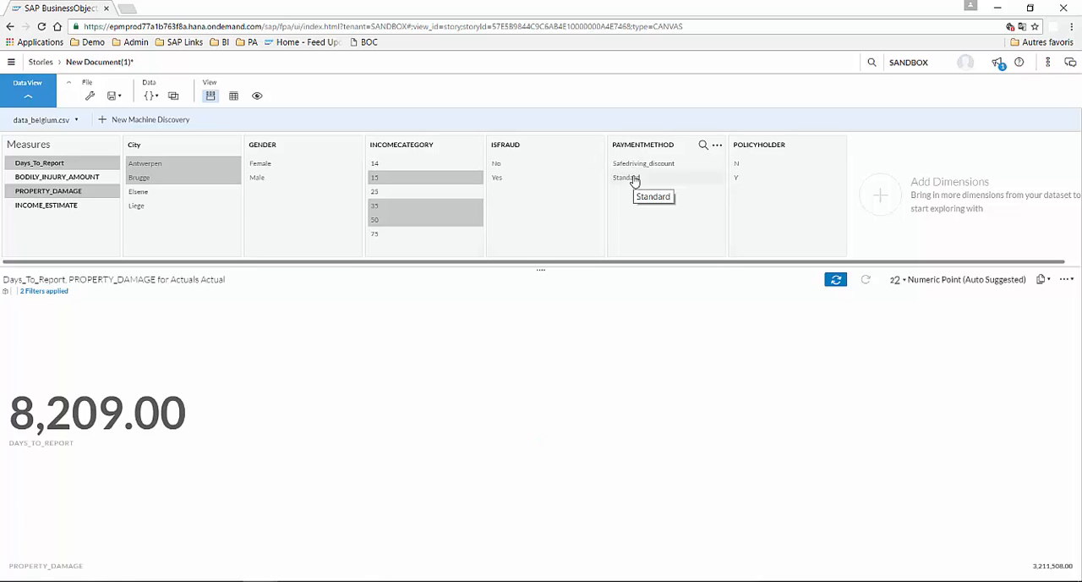
Step: Deselect the Days_To_Report and PROPERTY_DAMAGE measures and select the POLICYHOLDER value N
left_click(92, 165)
left_click(96, 194)
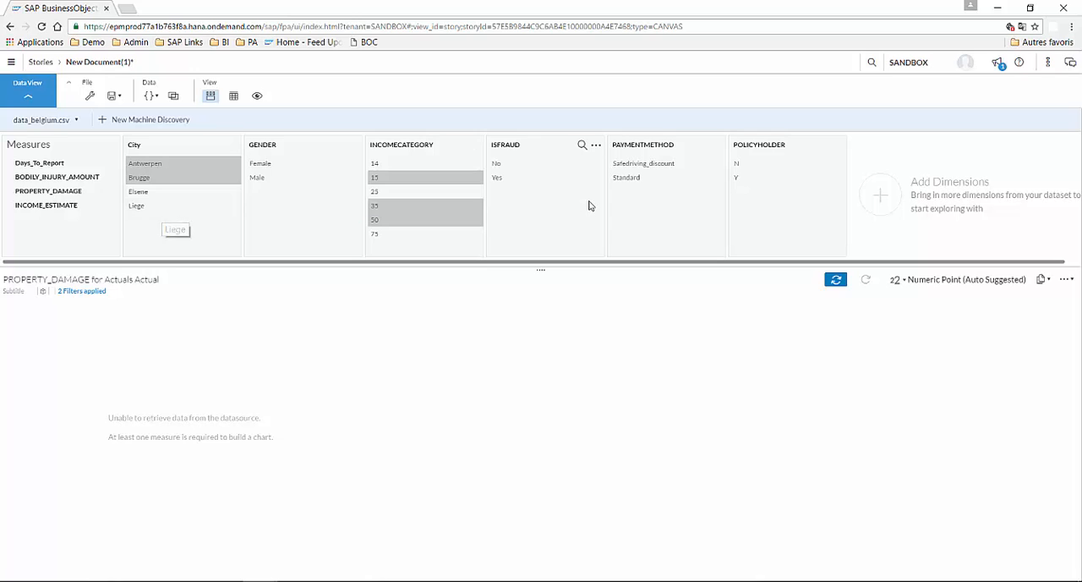
left_click(742, 165)
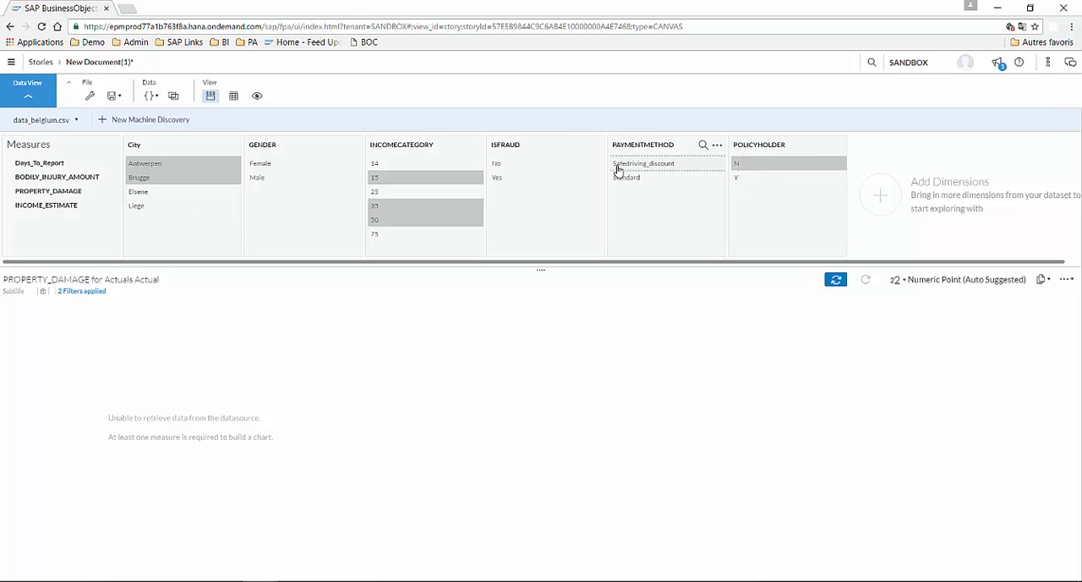
Step: View the imported dataset as a grid with its details, and return to the story page
left_click(233, 98)
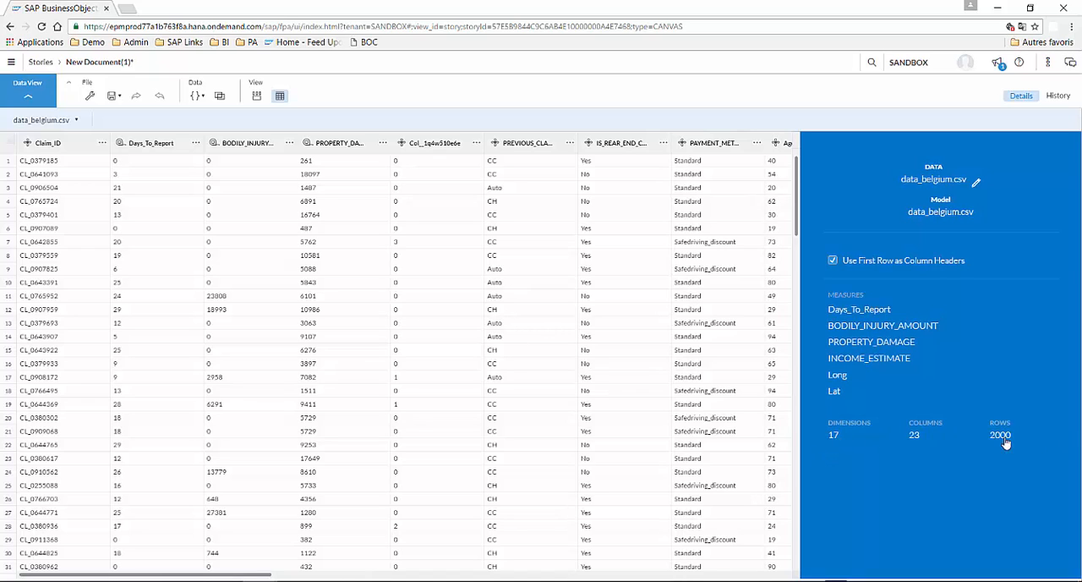
left_click(30, 93)
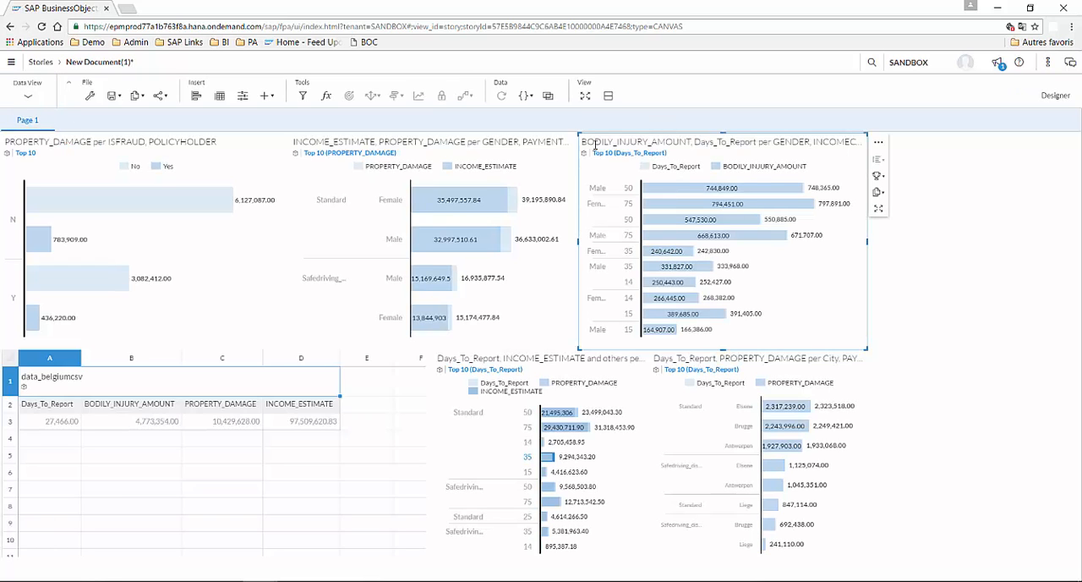
Step: Enlarge the BODILY_INJURY_AMOUNT and Days_To_Report chart to full size, show its underlying data table and hide the table again
left_click(881, 212)
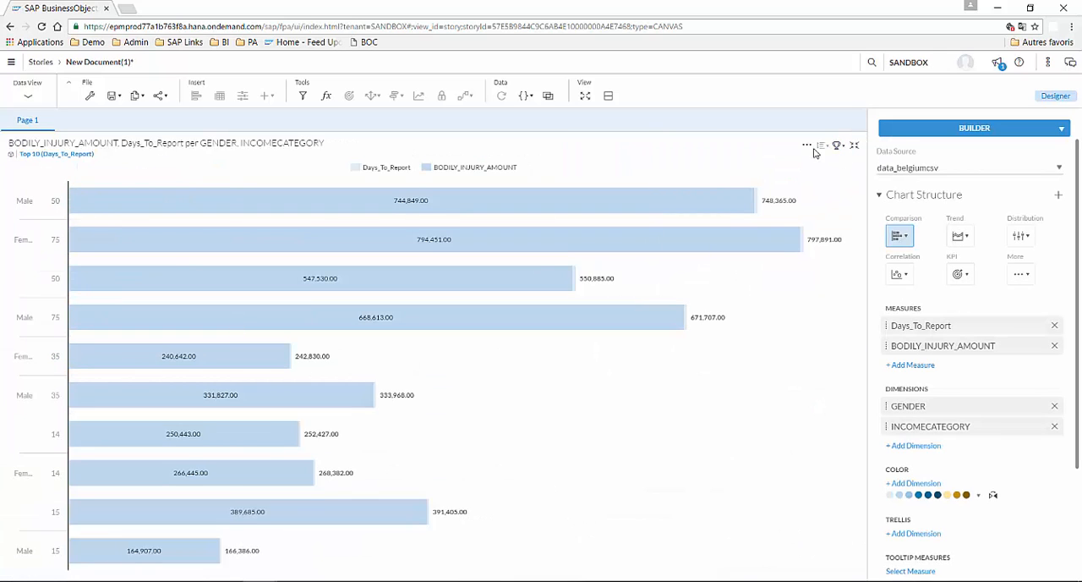
left_click(608, 96)
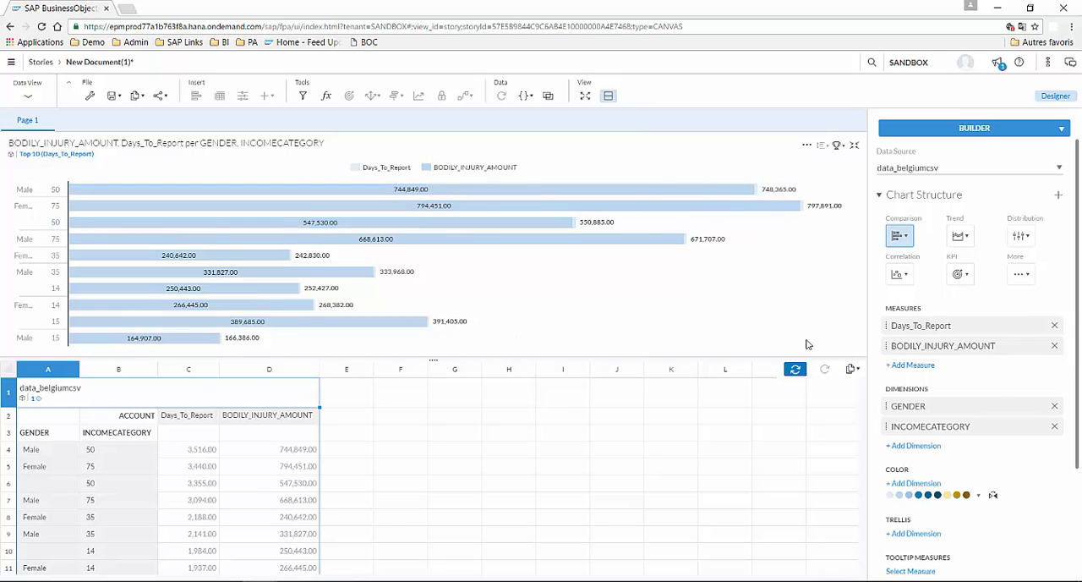
left_click(608, 95)
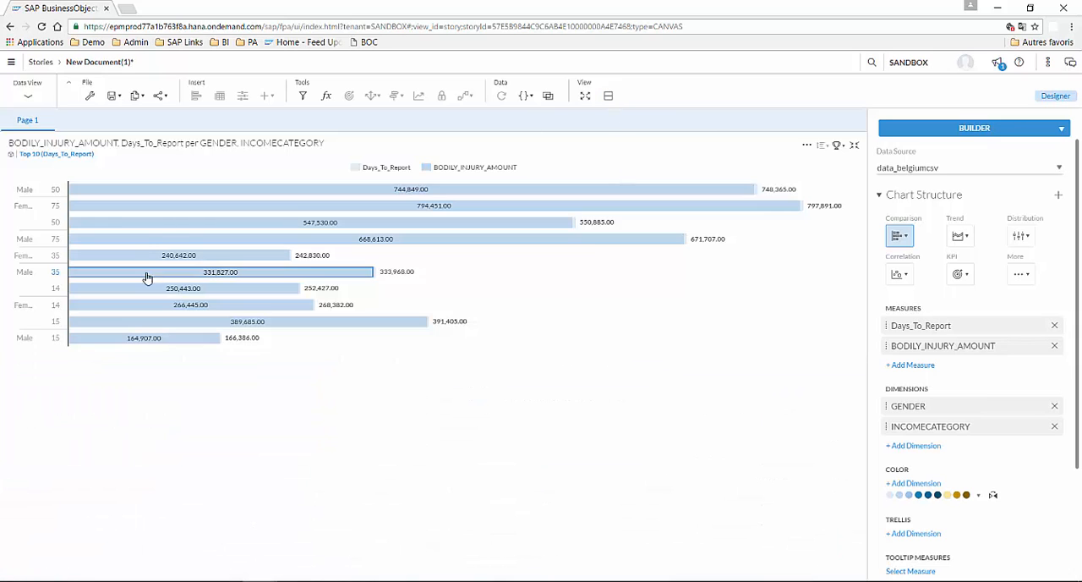
Step: Filter the enlarged chart to the female bars for income categories 75 and 50, and restore it to its page size
left_click(192, 247)
left_click(197, 279, "ctrl")
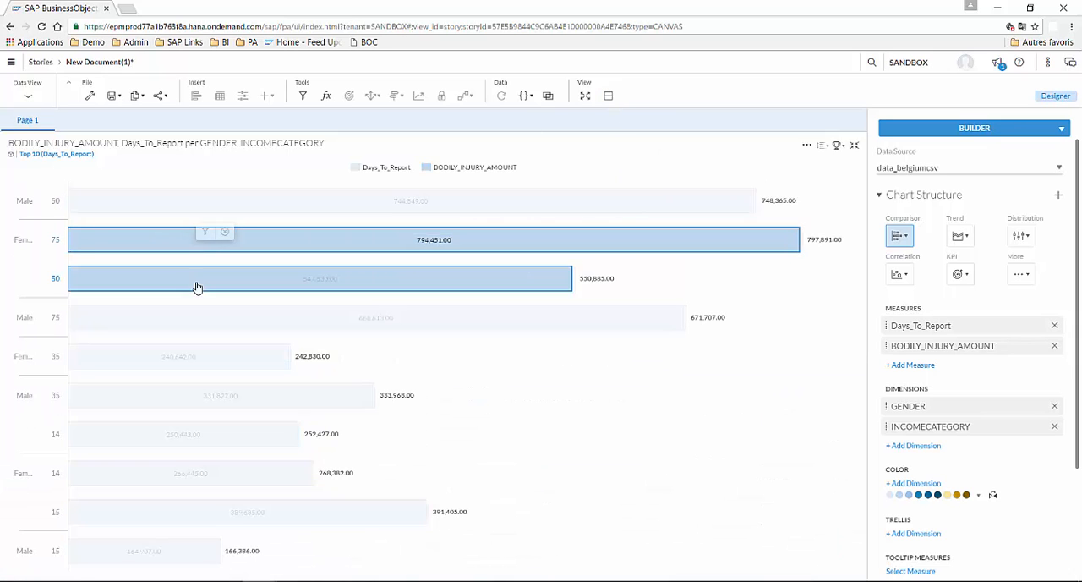
left_click(551, 251, "ctrl")
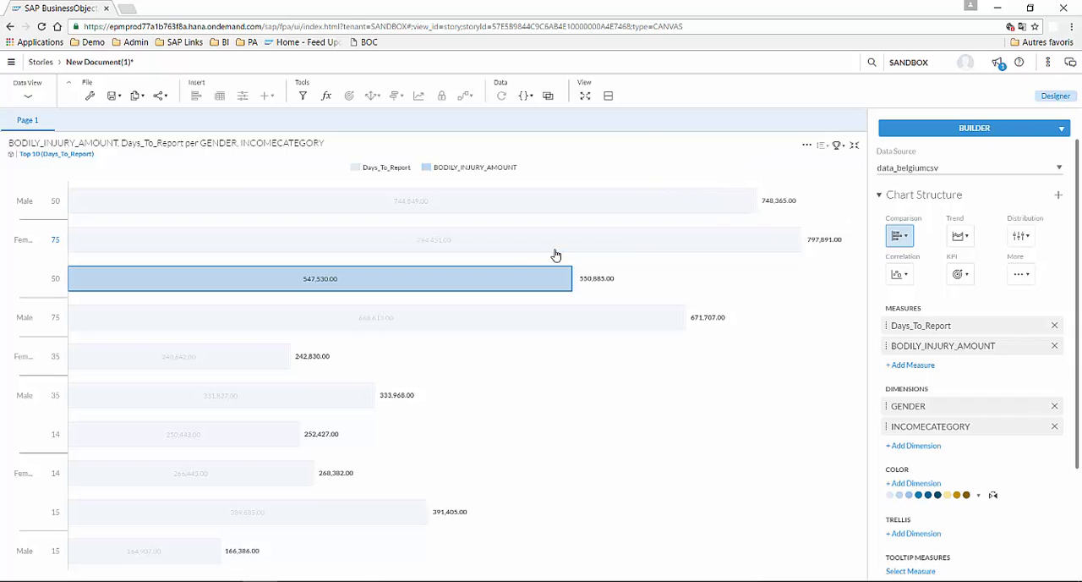
left_click(567, 245, "ctrl")
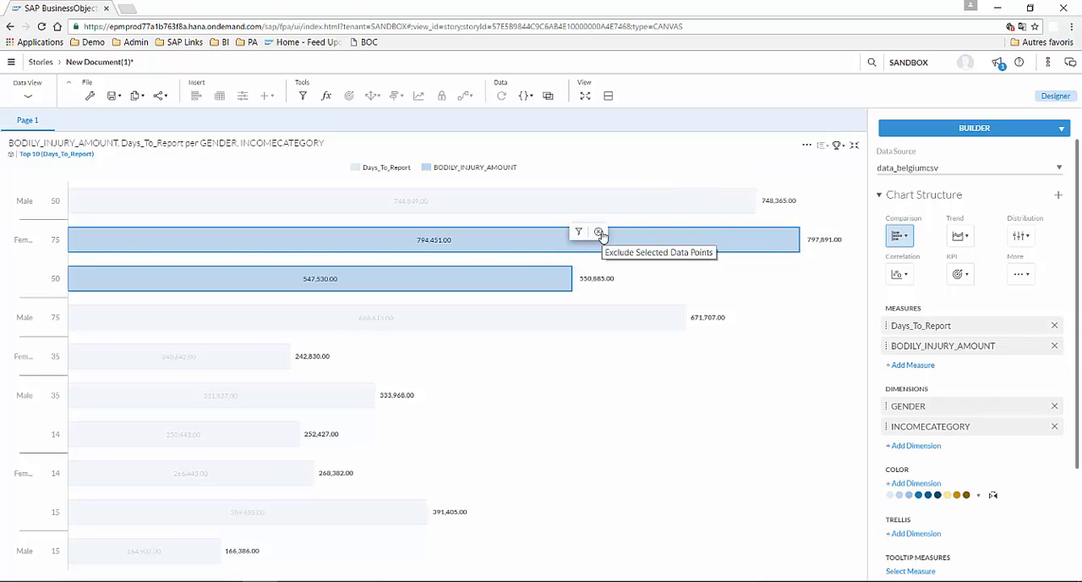
left_click(578, 232)
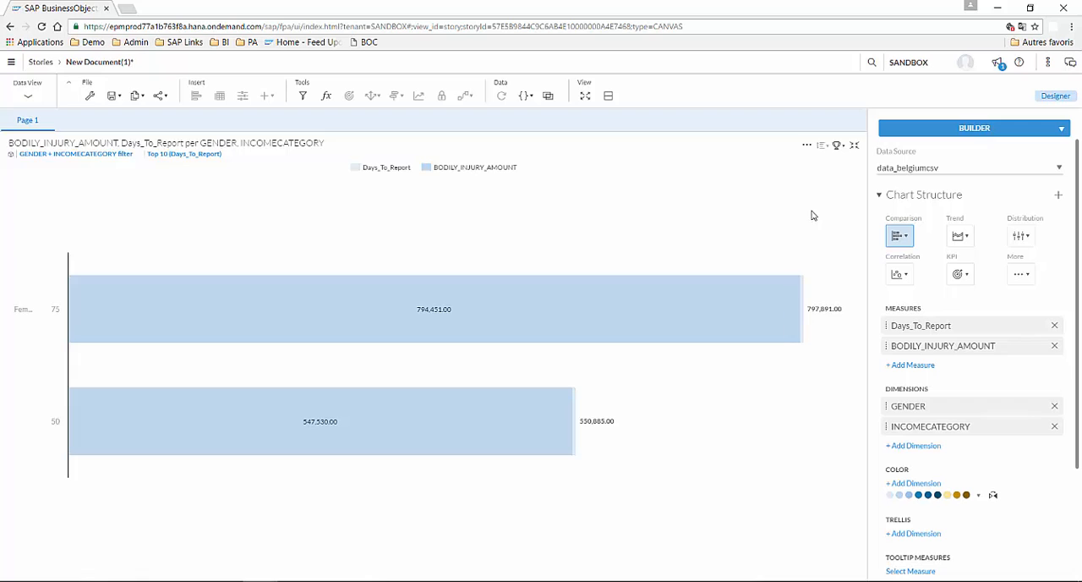
left_click(854, 145)
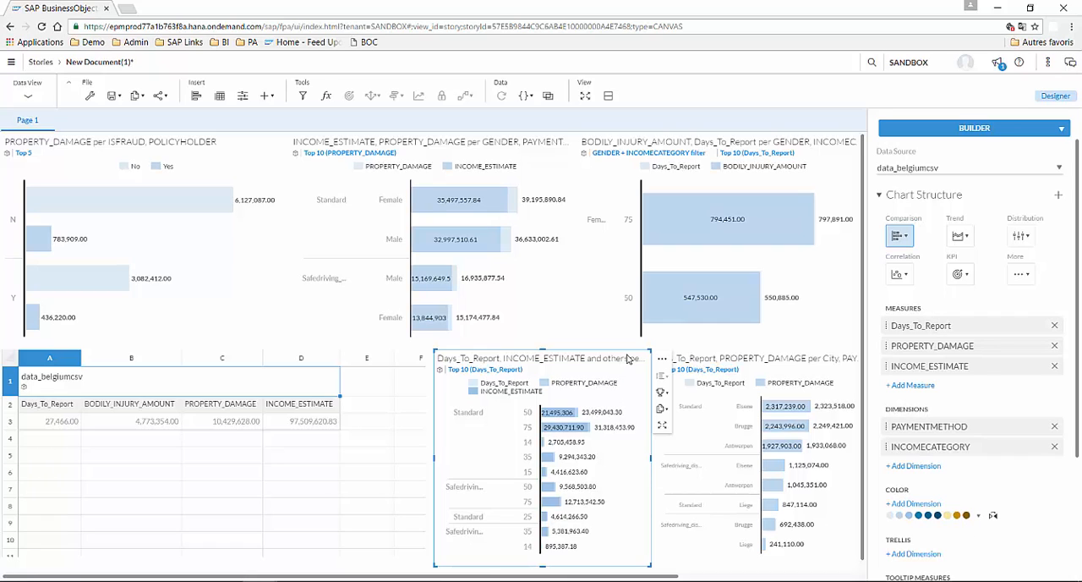
Step: Limit the Days_To_Report and INCOME_ESTIMATE chart to its Top 5 values and change it to a Bar/Column comparison chart
left_click(666, 395)
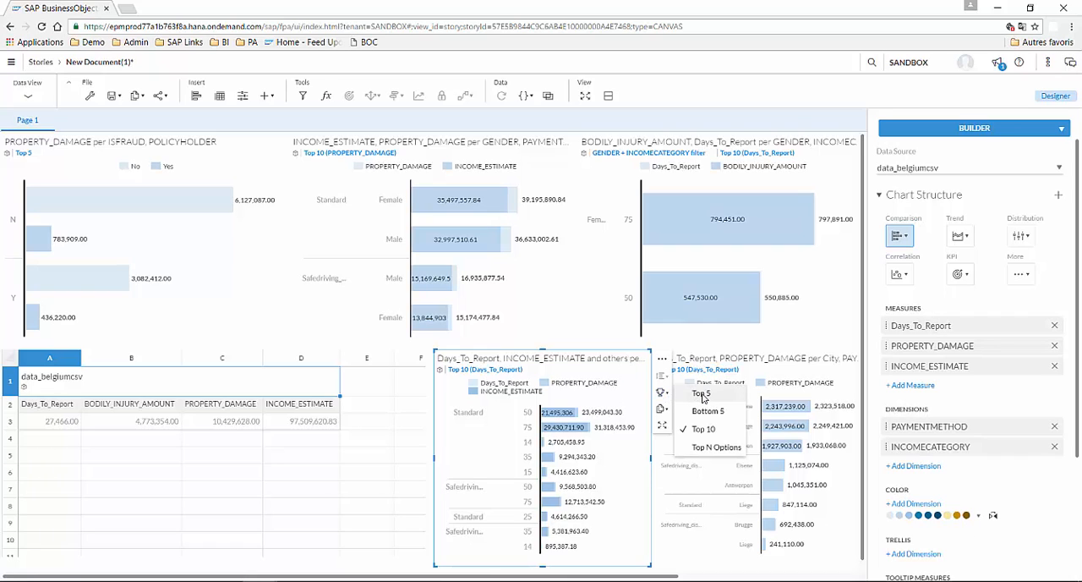
left_click(702, 394)
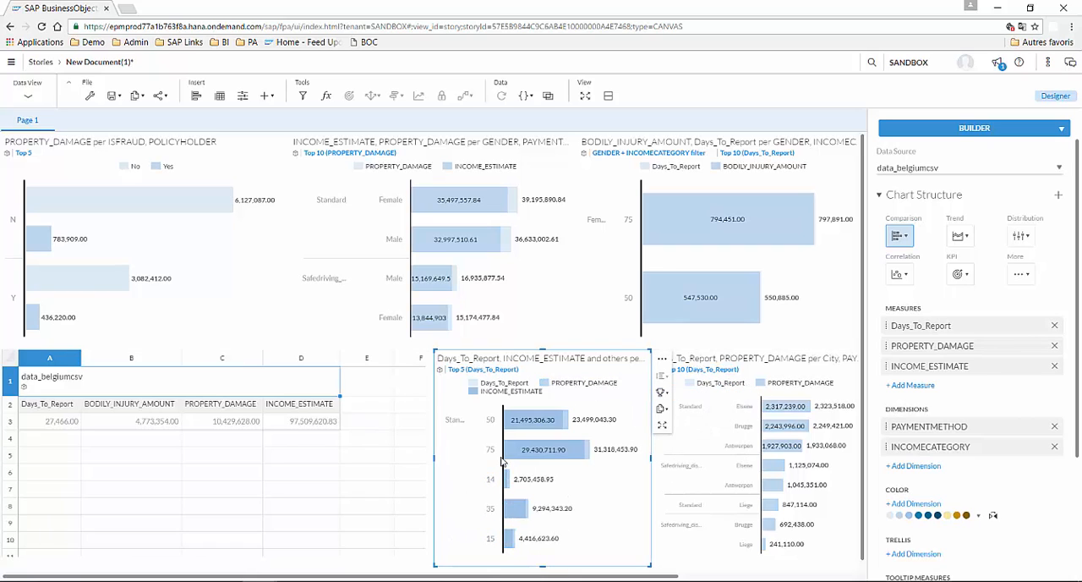
left_click(961, 236)
left_click(901, 236)
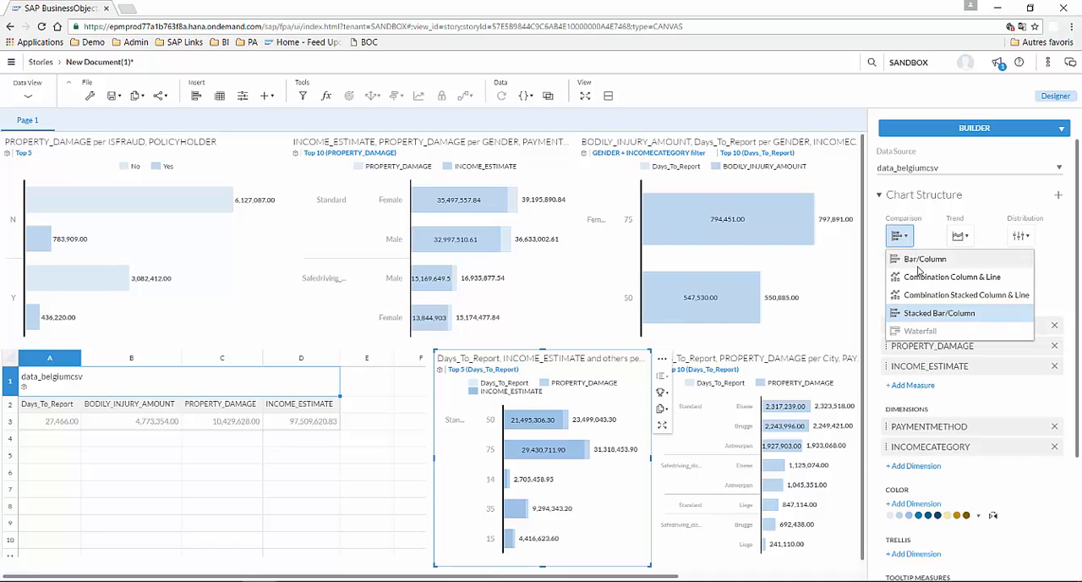
left_click(919, 267)
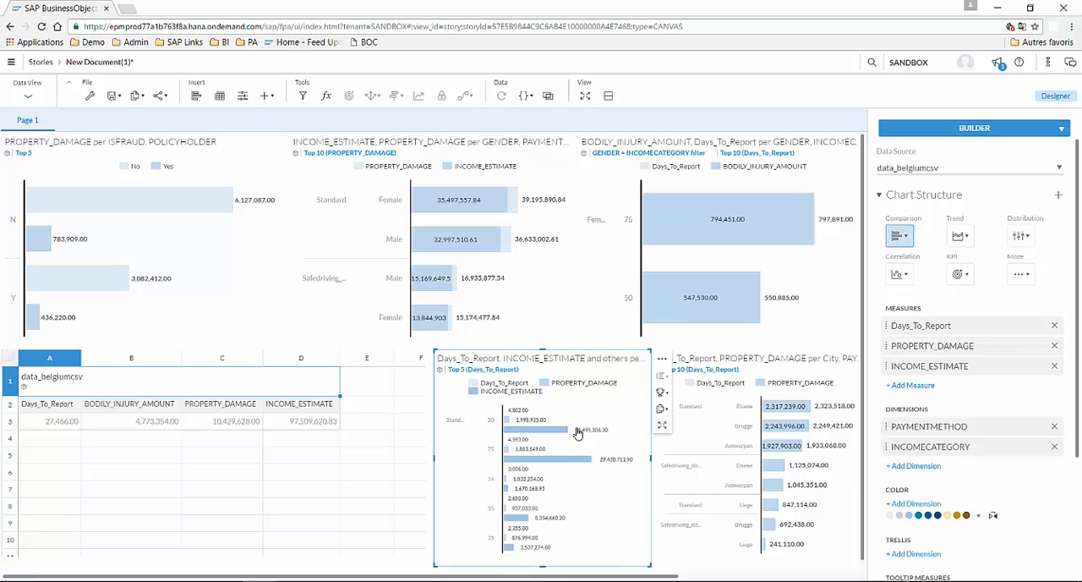
Step: Remove the PROPERTY_DAMAGE measure and the INCOMECATEGORY dimension from the selected chart
mouse_move(530, 435)
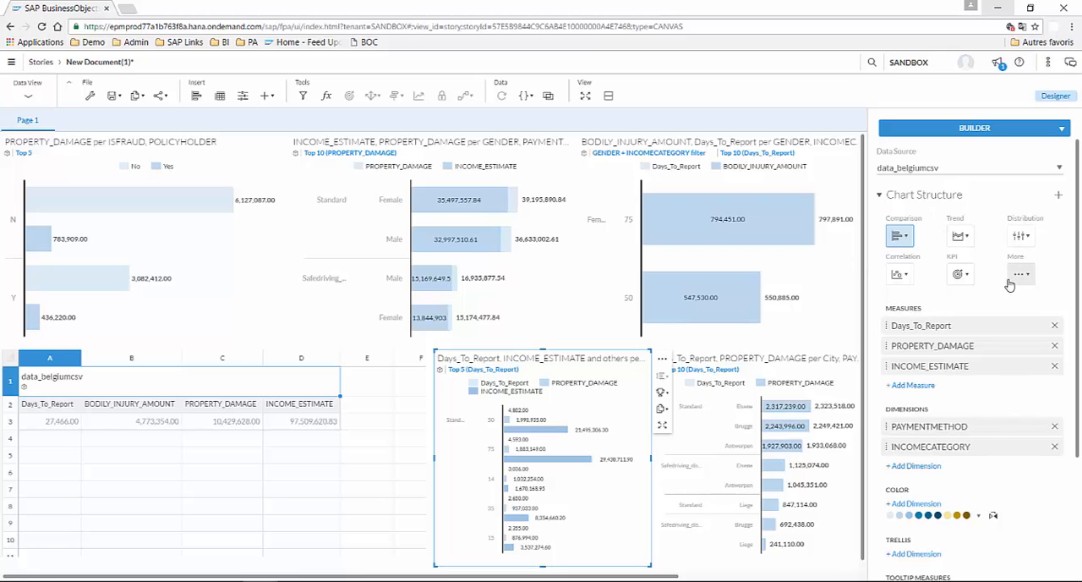
left_click(1055, 348)
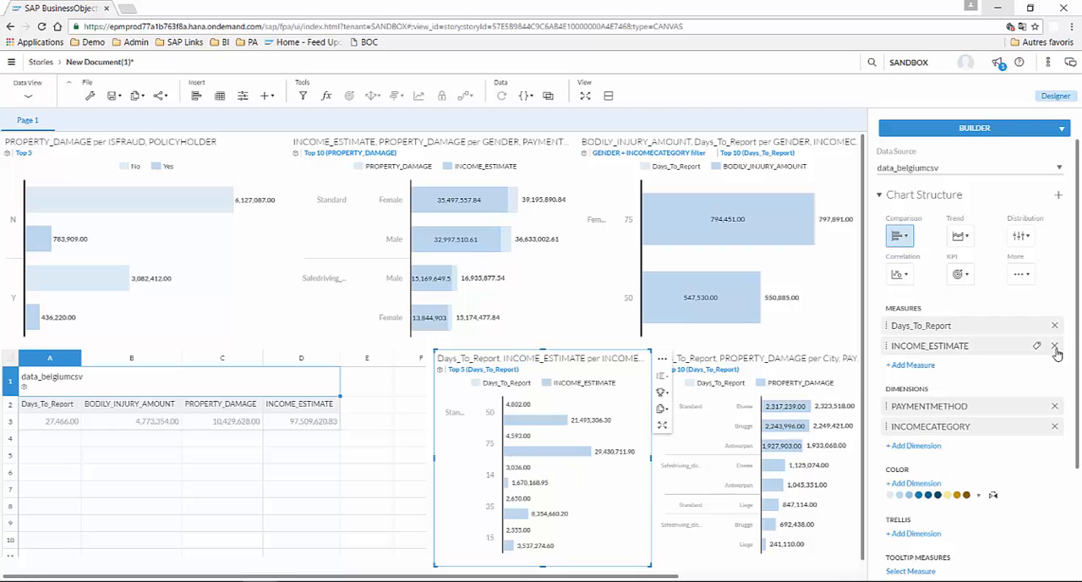
left_click(1055, 426)
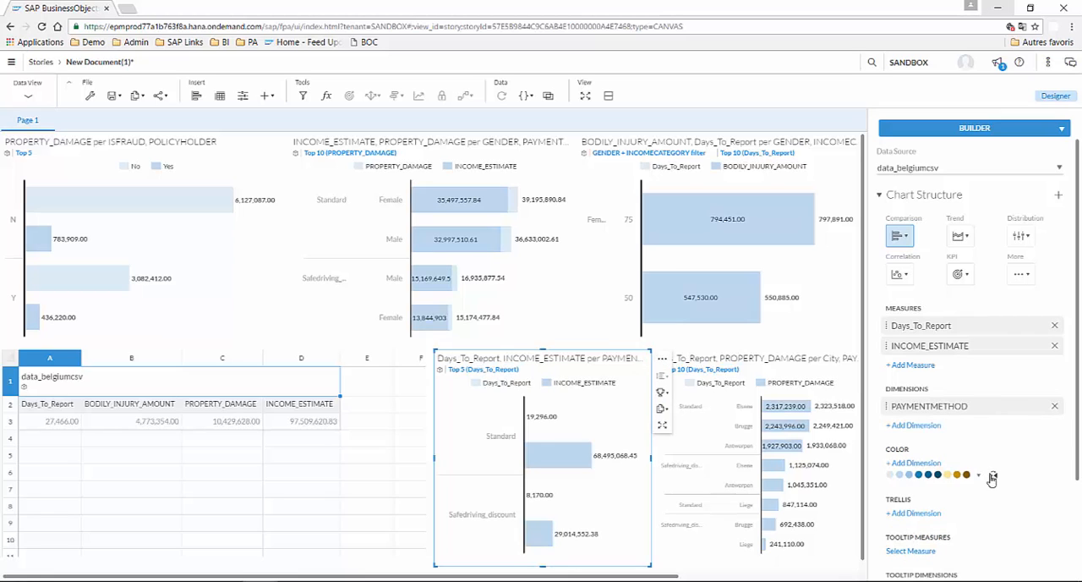
Step: Apply the standard color palette that starts with purple, magenta and red to the selected chart
left_click(937, 478)
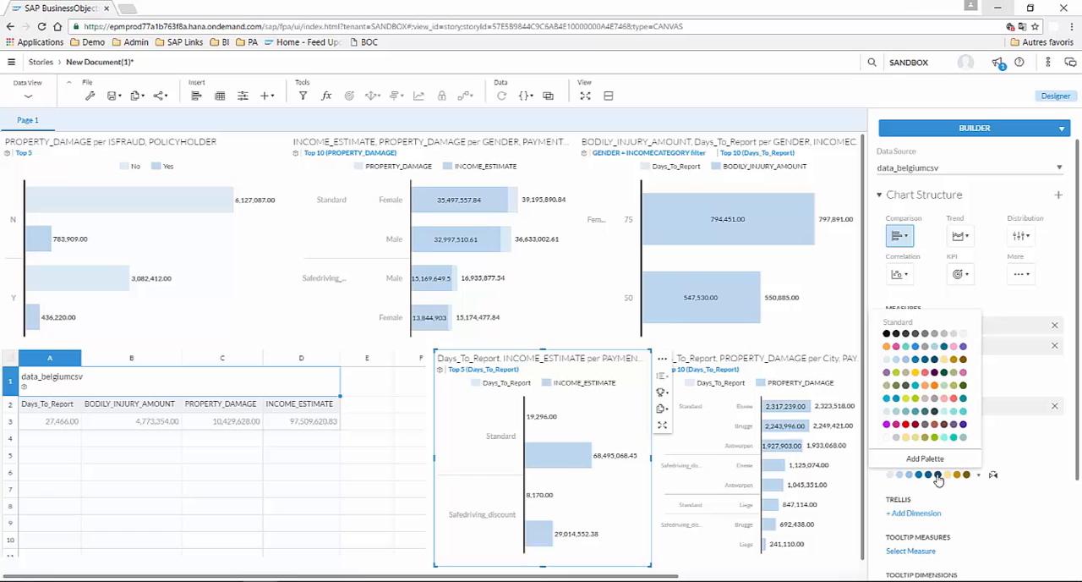
left_click(930, 429)
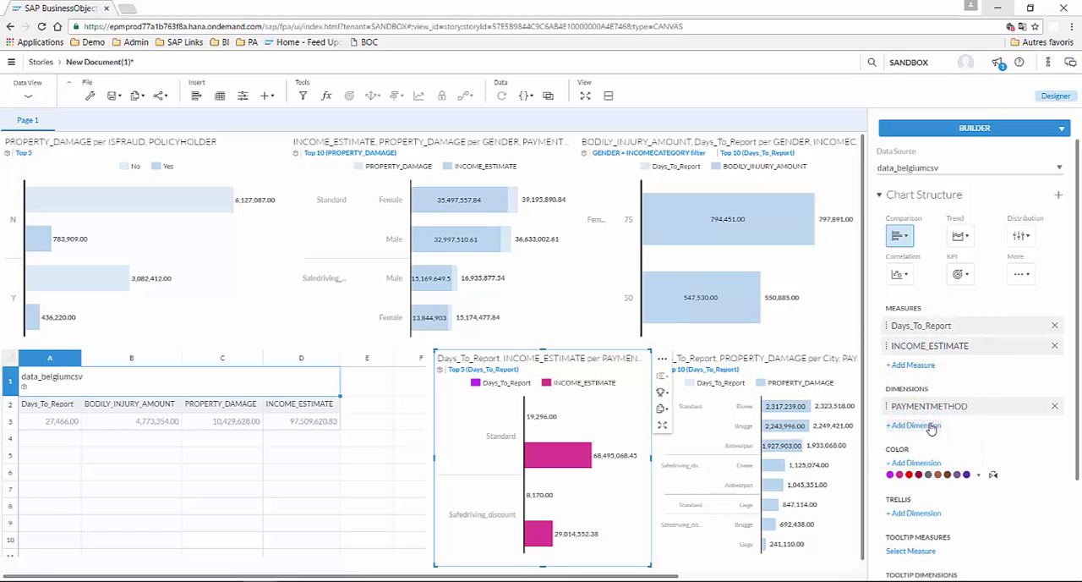
scroll(1063, 459, "down", 3)
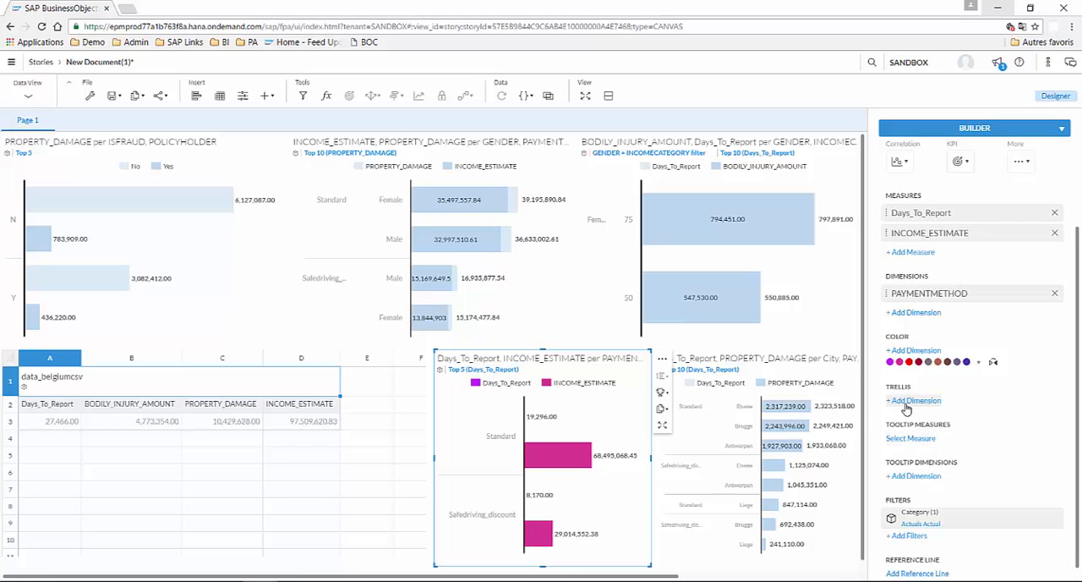
scroll(1001, 482, "up", 3)
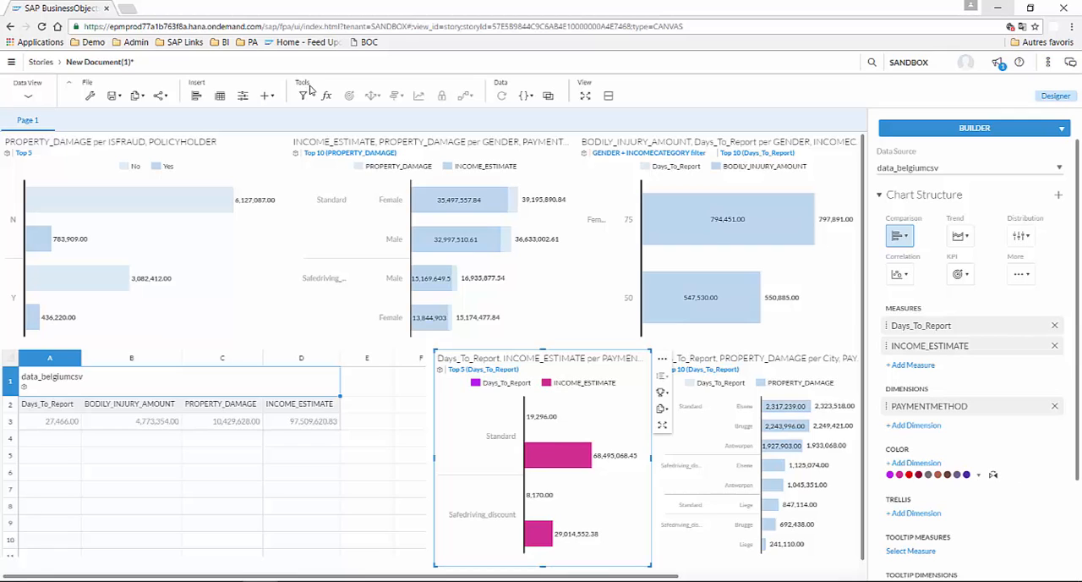
left_click(196, 97)
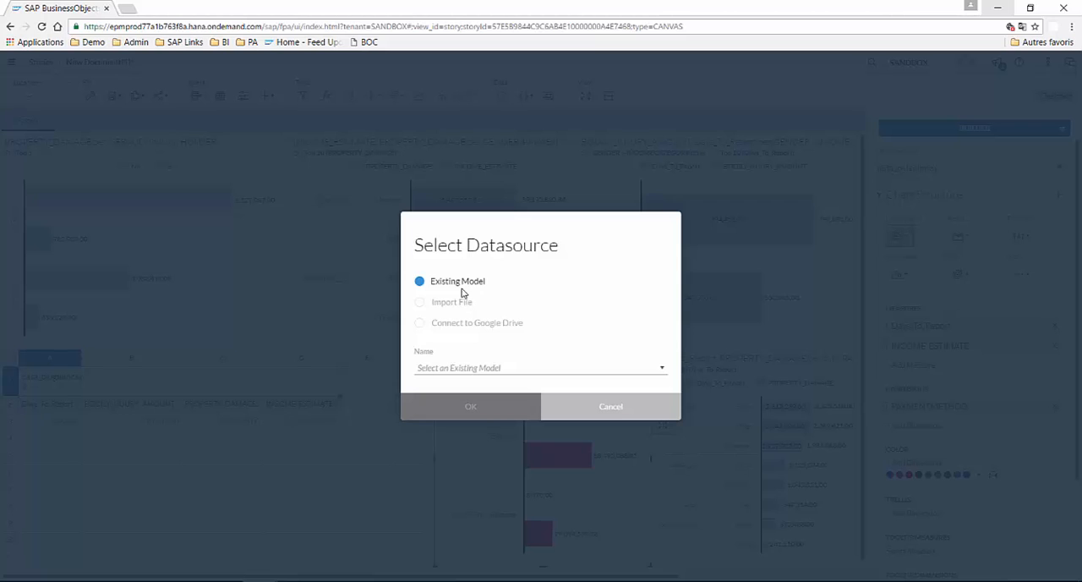
left_click(605, 409)
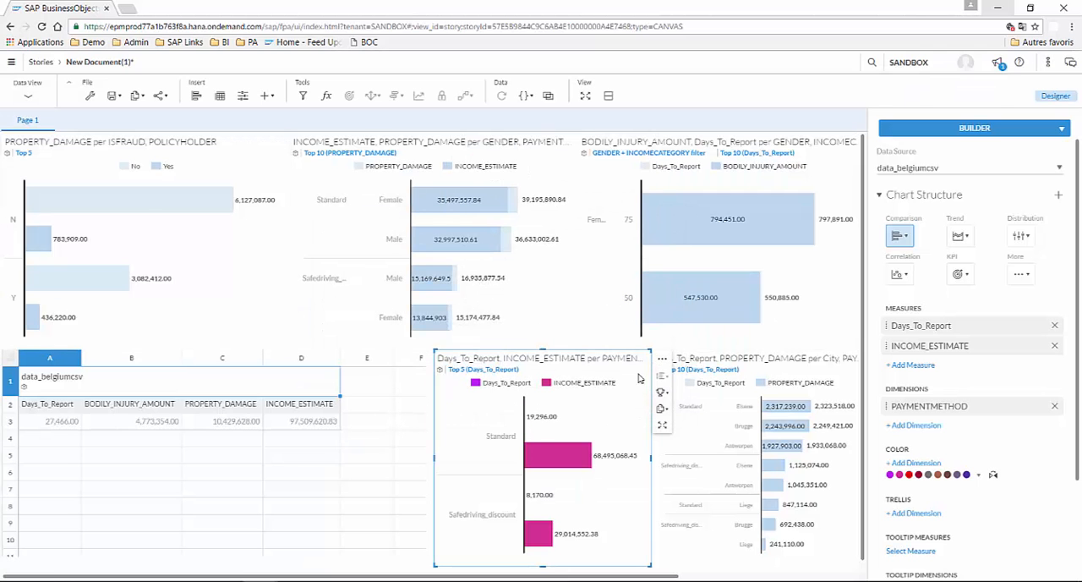
left_click(662, 358)
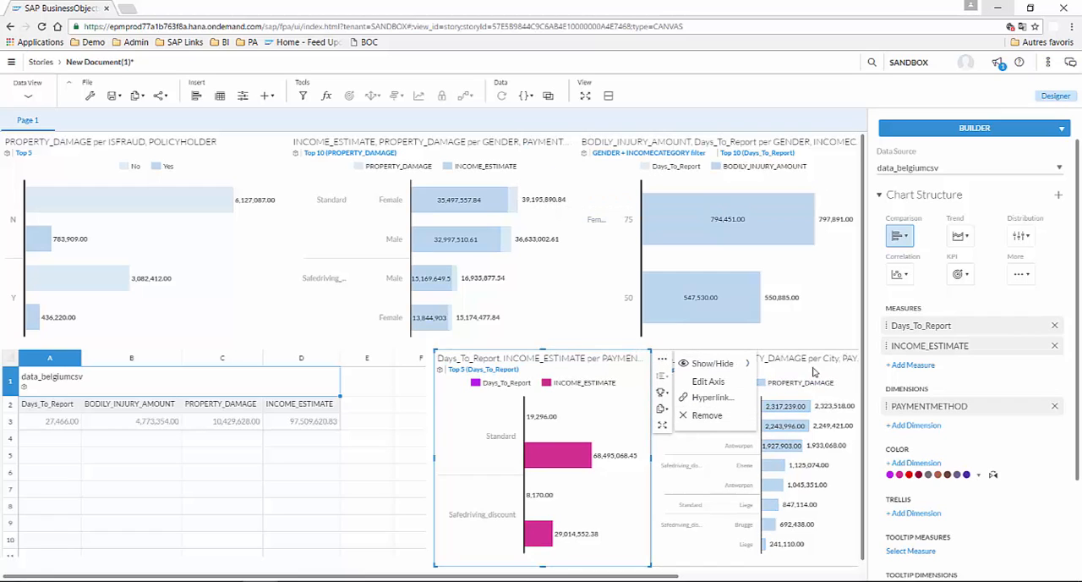
left_click(712, 363)
left_click(420, 360)
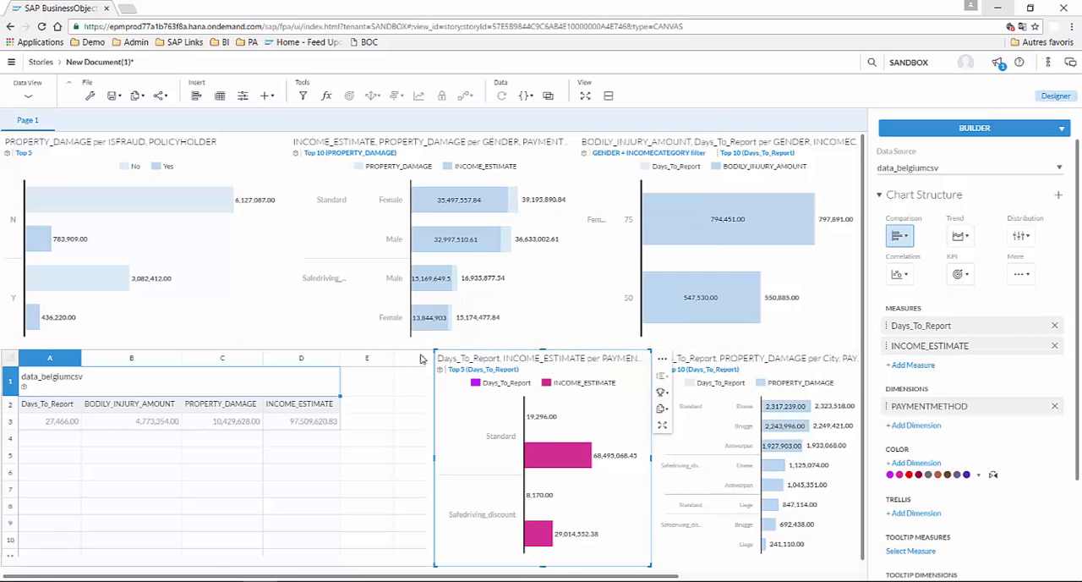
Step: Remove the Days_To_Report and PROPERTY_DAMAGE per City chart from the page, and select the recolored chart
left_click(854, 358)
left_click(855, 358)
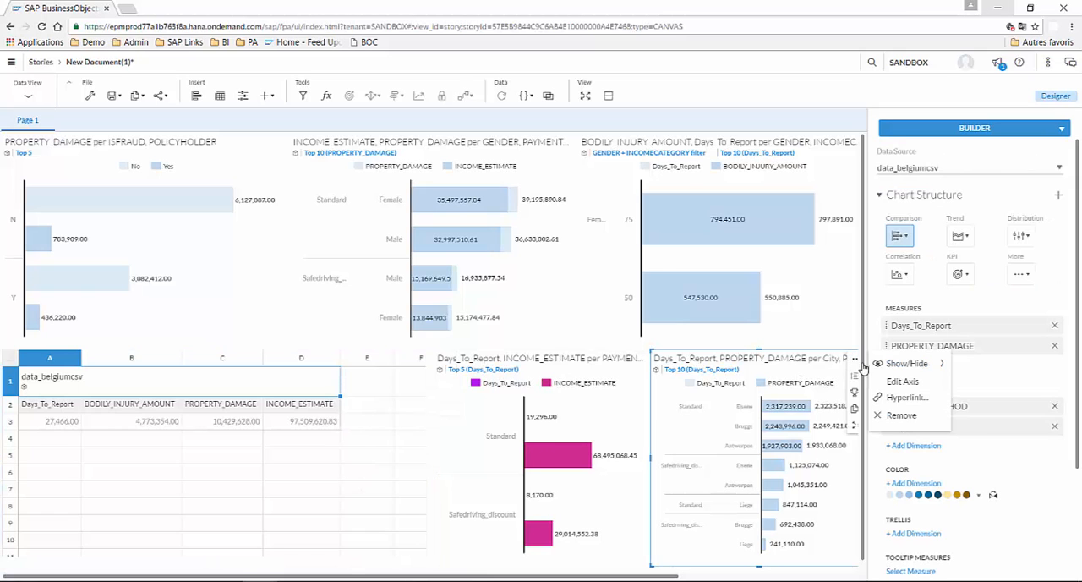
left_click(898, 415)
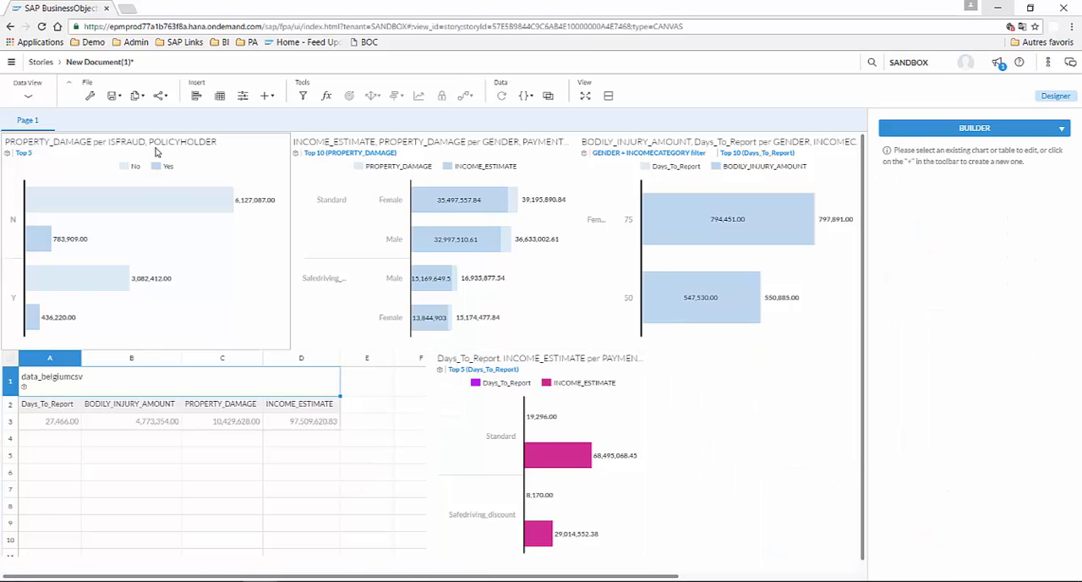
left_click(664, 389)
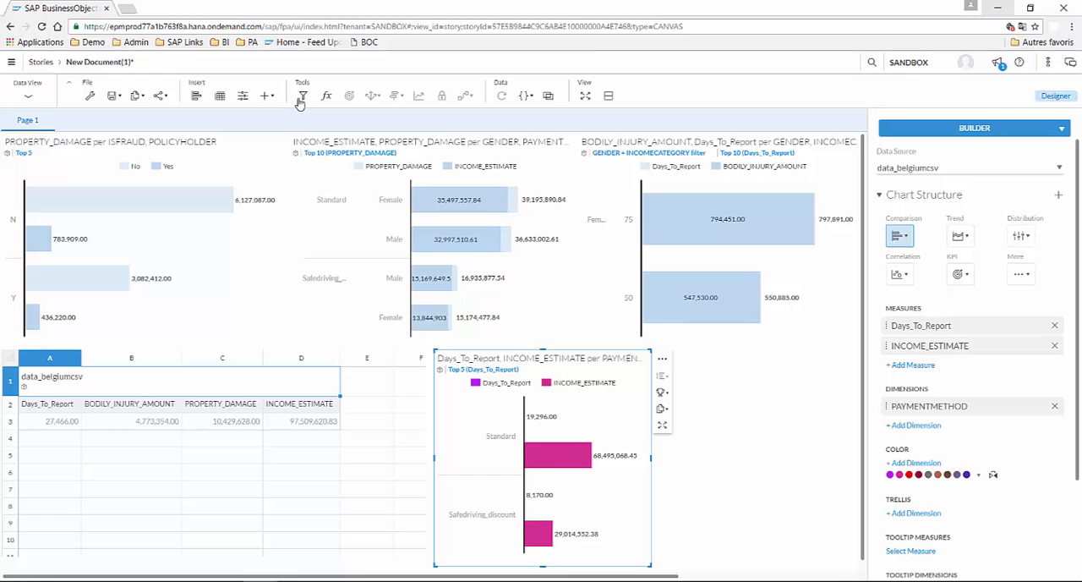
Step: Add a page filter on City limited to Antwerpen and Brugge, and open the filter's copy options
left_click(244, 99)
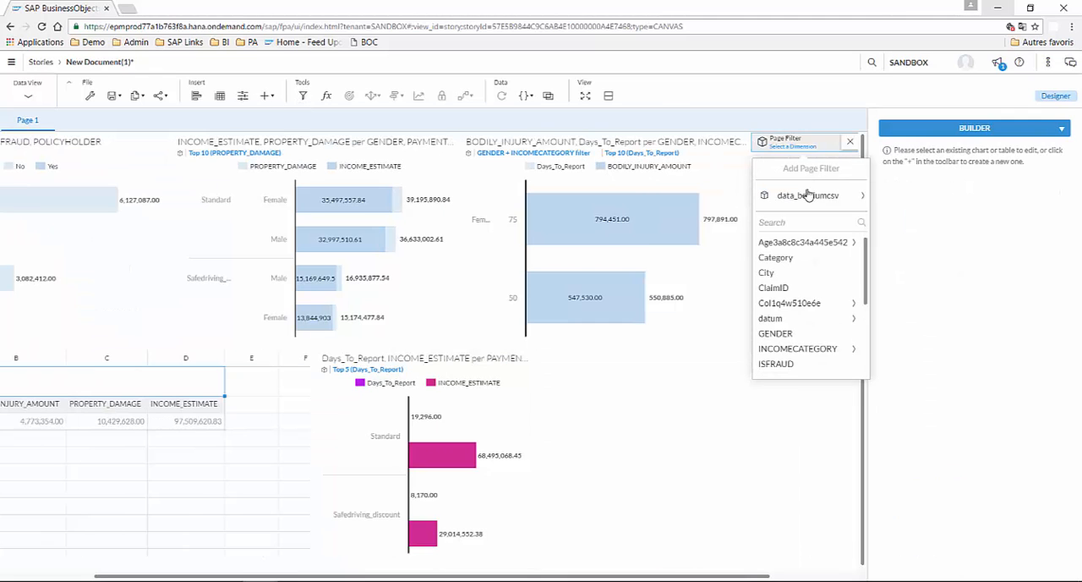
left_click(795, 280)
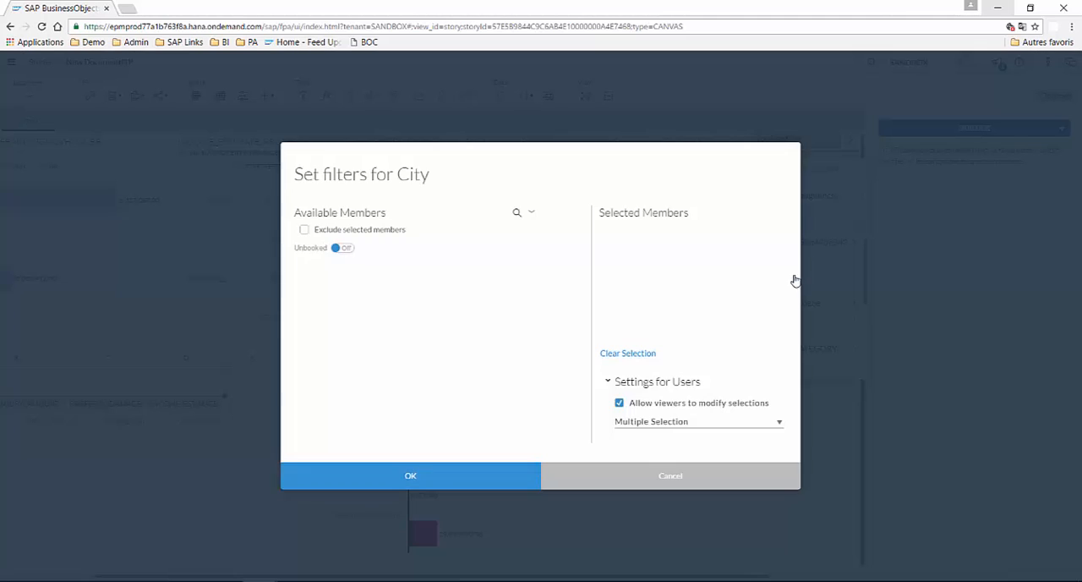
left_click(320, 311)
left_click(308, 289)
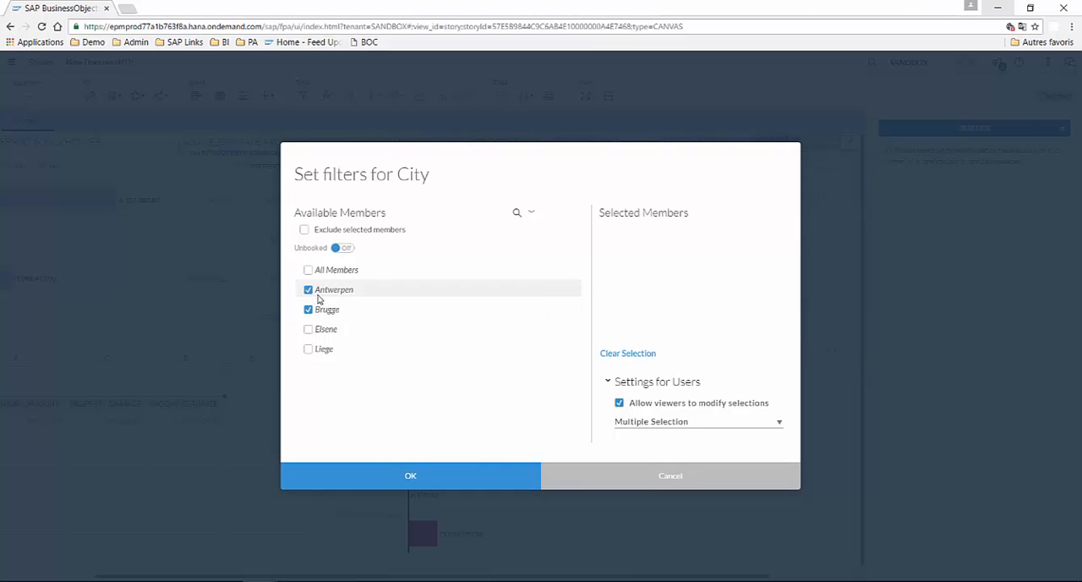
left_click(420, 477)
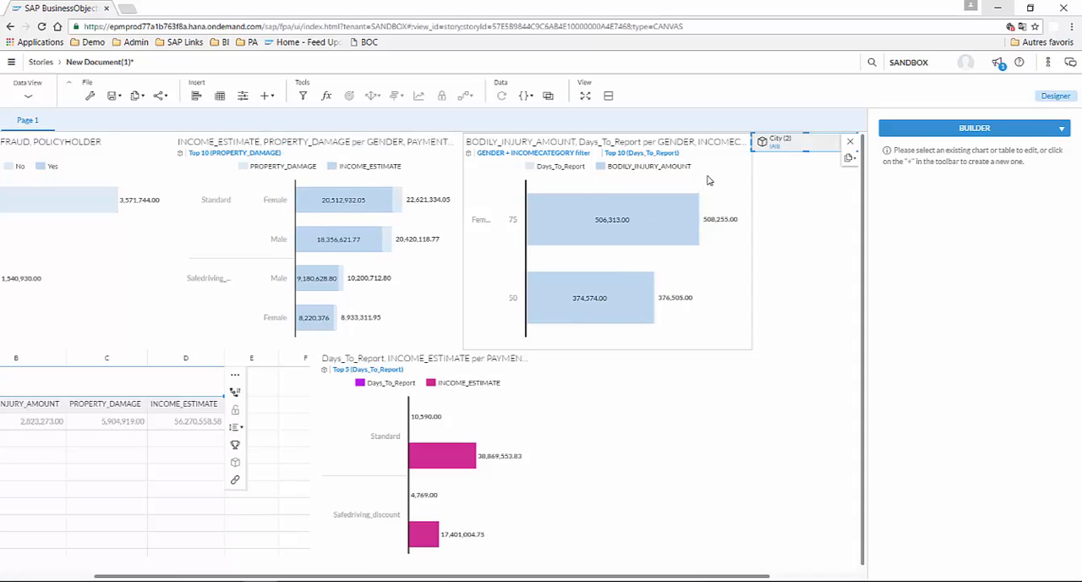
left_click(850, 158)
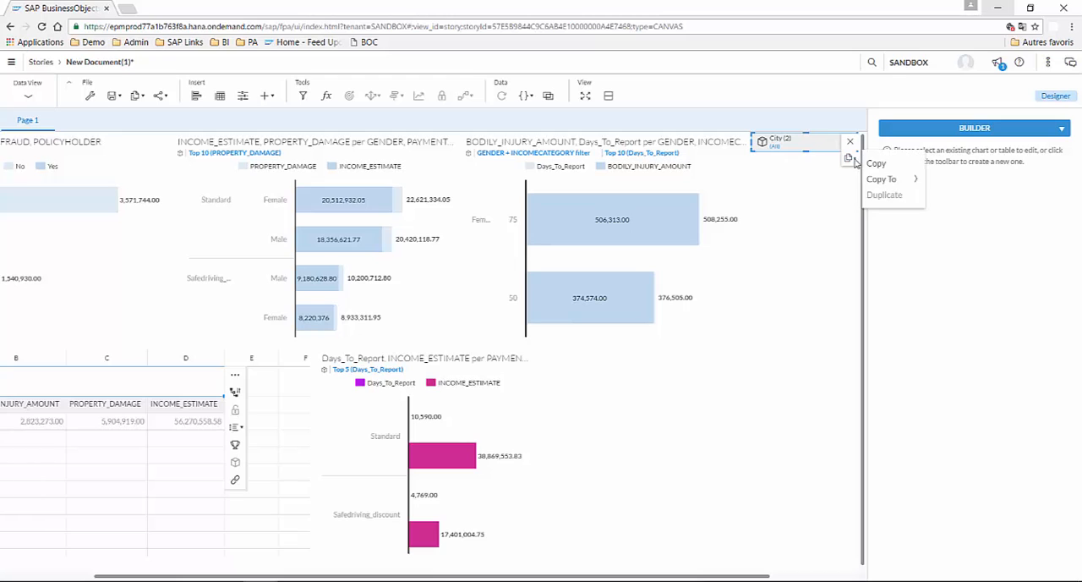